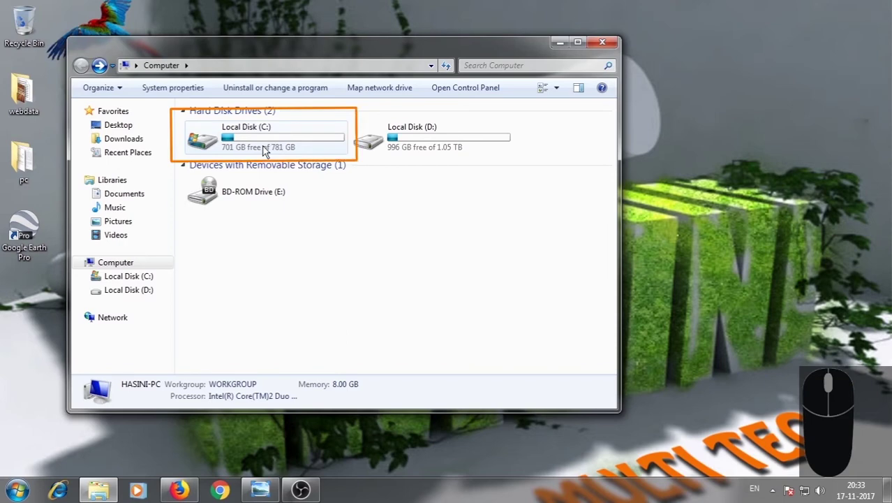
# - View the contents of Local Disk (D:) and Local Disk (C:), and return to the desktop
pyautogui.moveTo(265, 152)
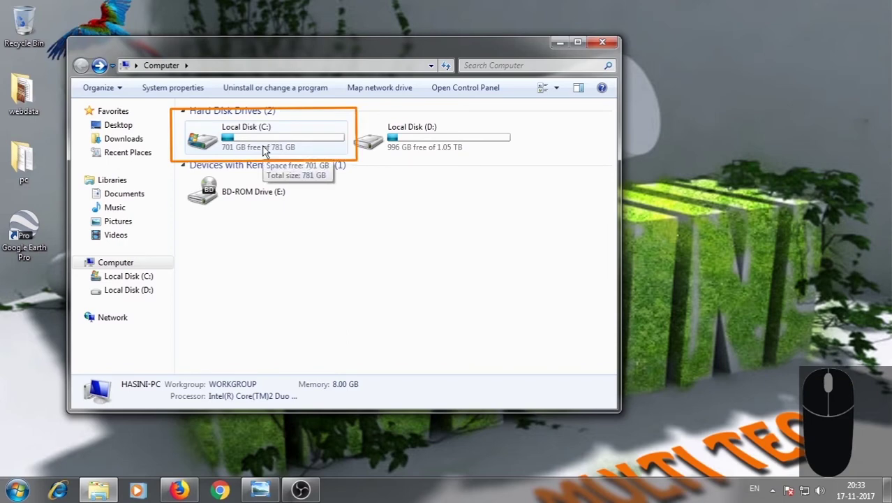
pyautogui.doubleClick(402, 147)
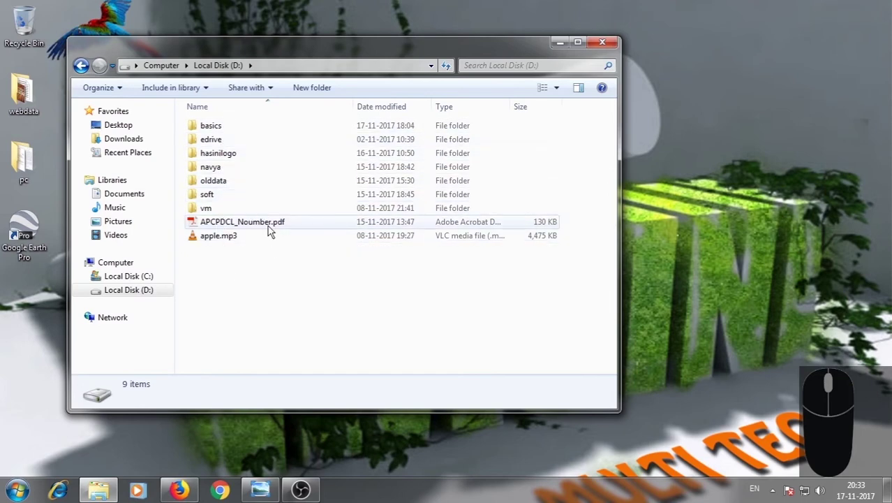
pyautogui.click(80, 66)
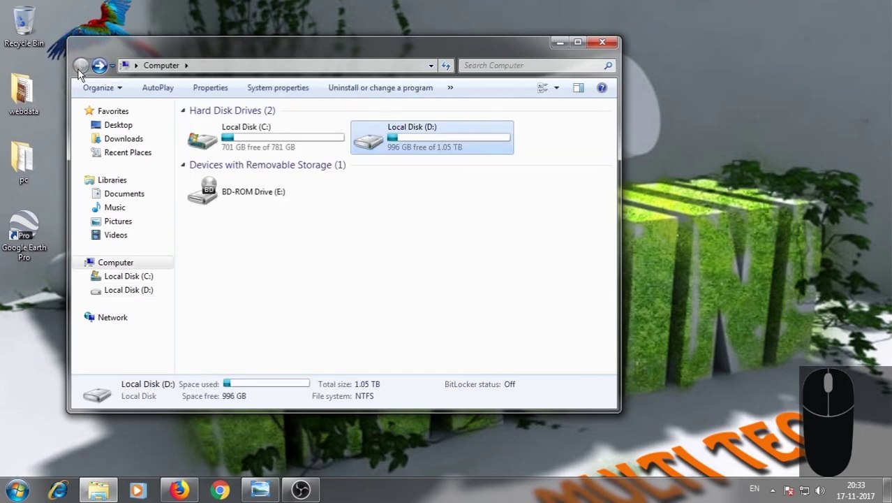
pyautogui.doubleClick(223, 145)
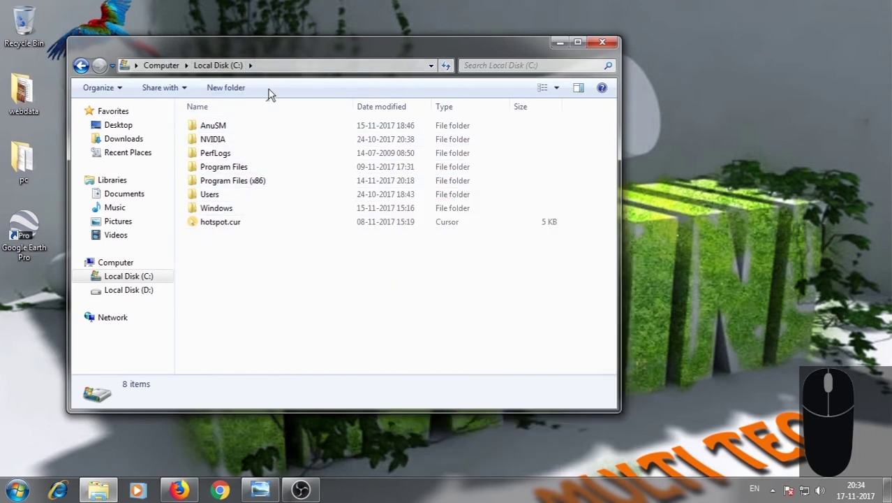
pyautogui.moveTo(325, 44); pyautogui.dragTo(484, 28)
pyautogui.press('super+d')
# - Create a new folder named Test on Local Disk (C:) and close the file window
pyautogui.click(4, 492)
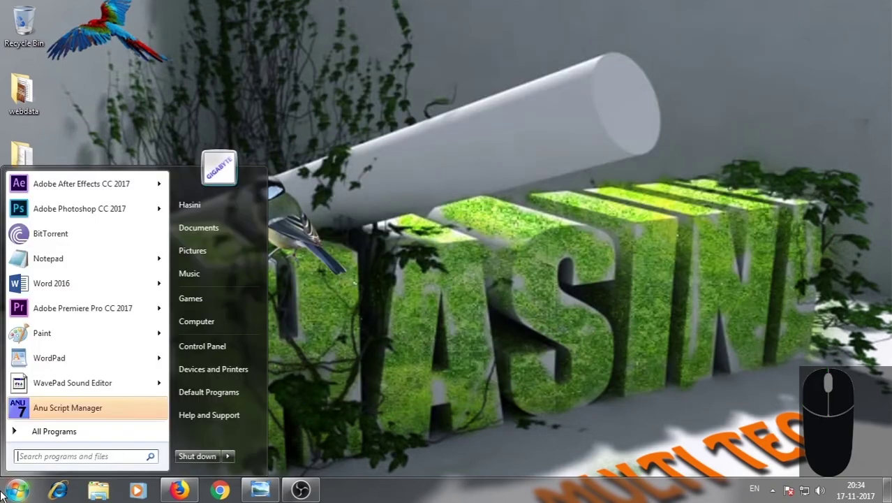
pyautogui.click(213, 325)
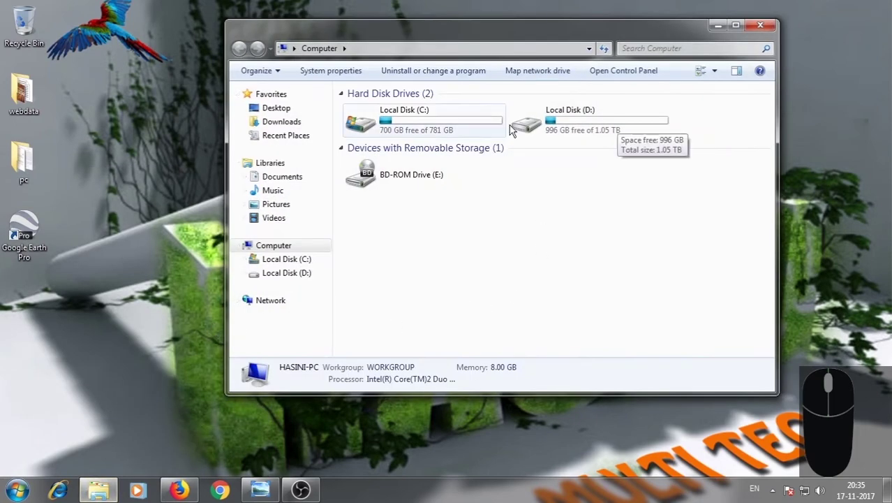
pyautogui.moveTo(420, 126)
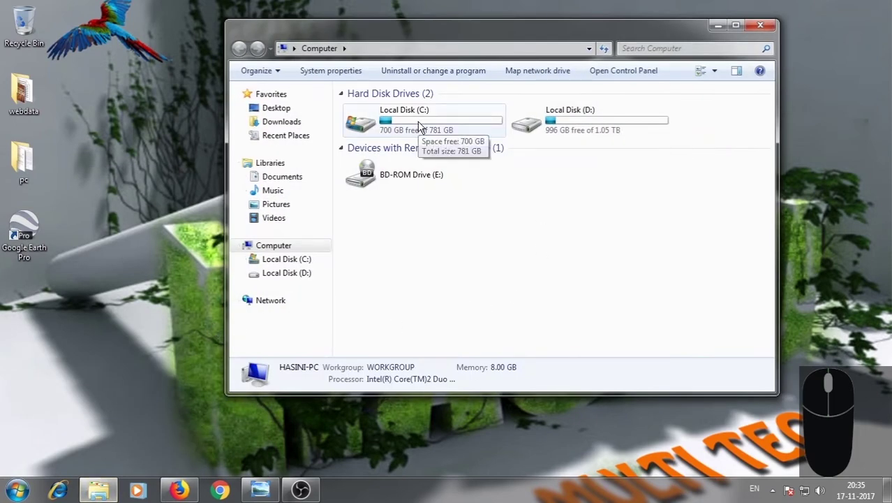
pyautogui.doubleClick(420, 127)
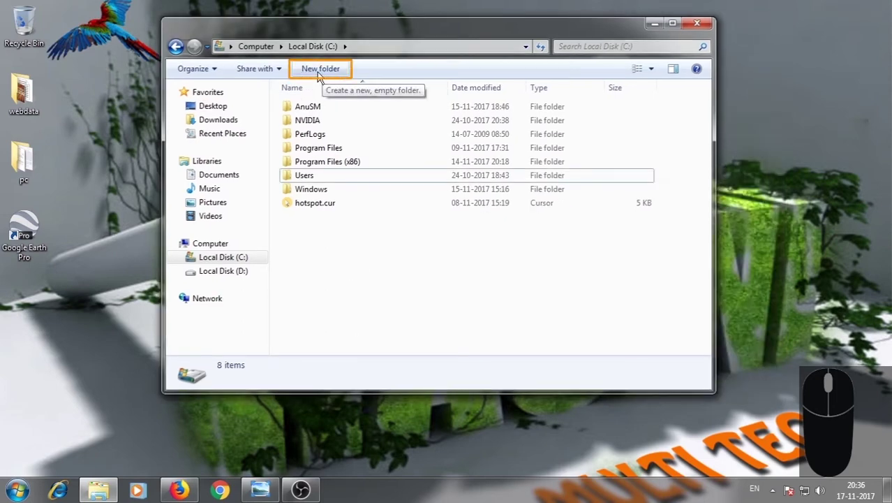
pyautogui.click(317, 72)
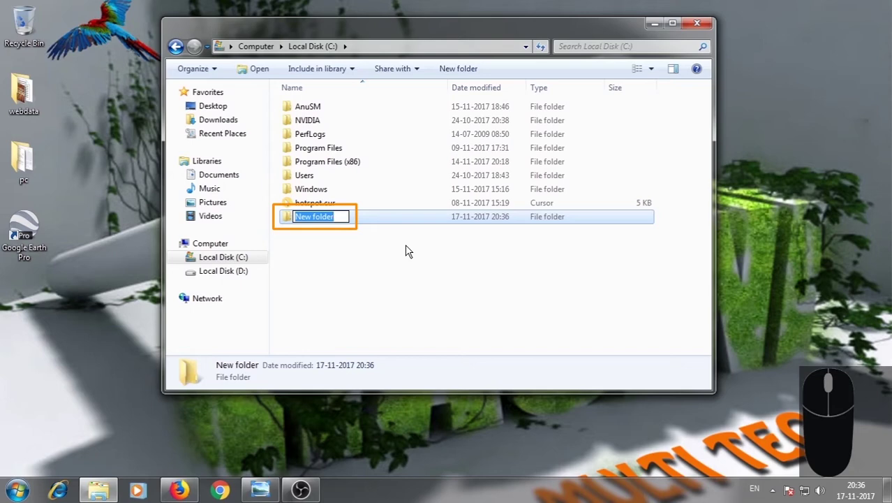
pyautogui.write('Test')
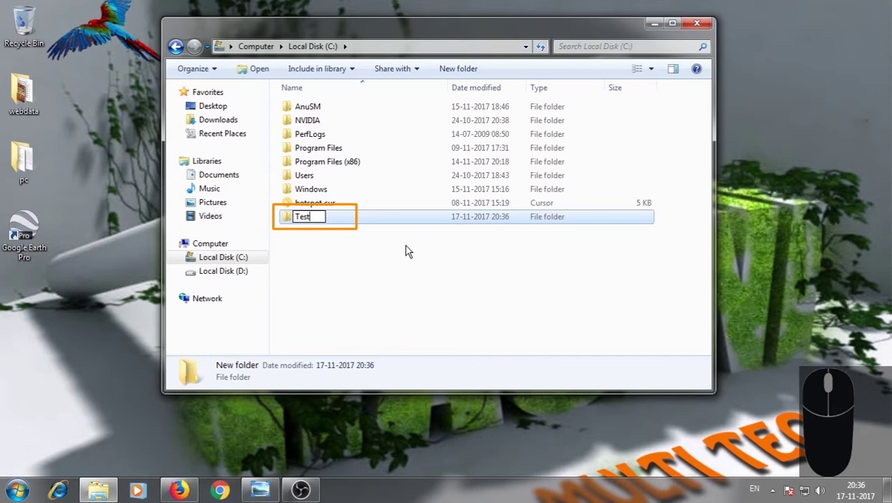
pyautogui.press('Return')
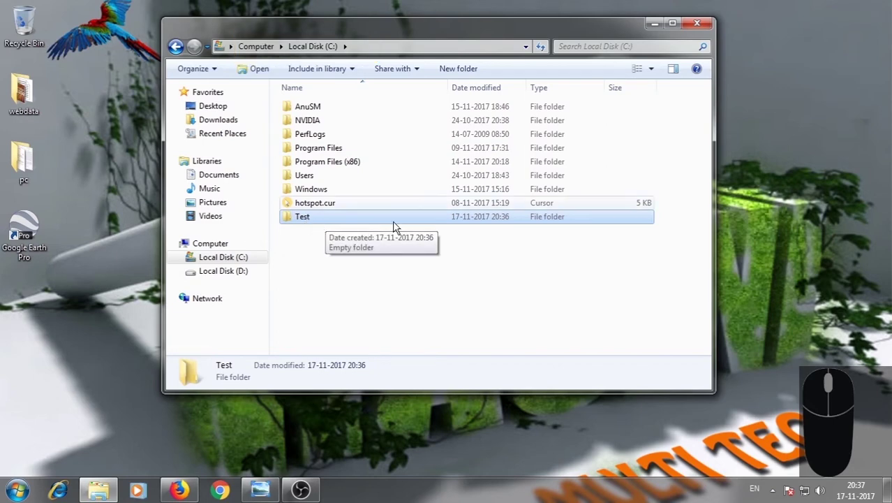
pyautogui.click(696, 24)
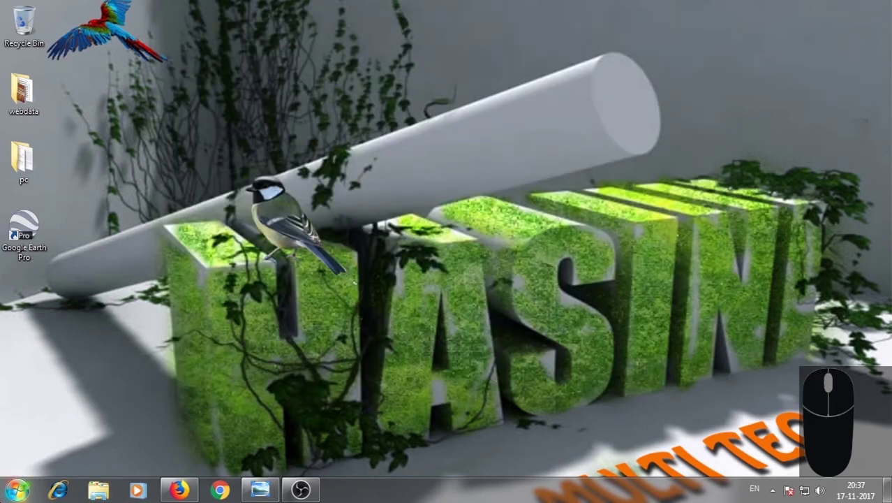
# - Reopen Local Disk (C:) from Computer and examine the contents of the Test folder
pyautogui.click(16, 489)
pyautogui.click(220, 322)
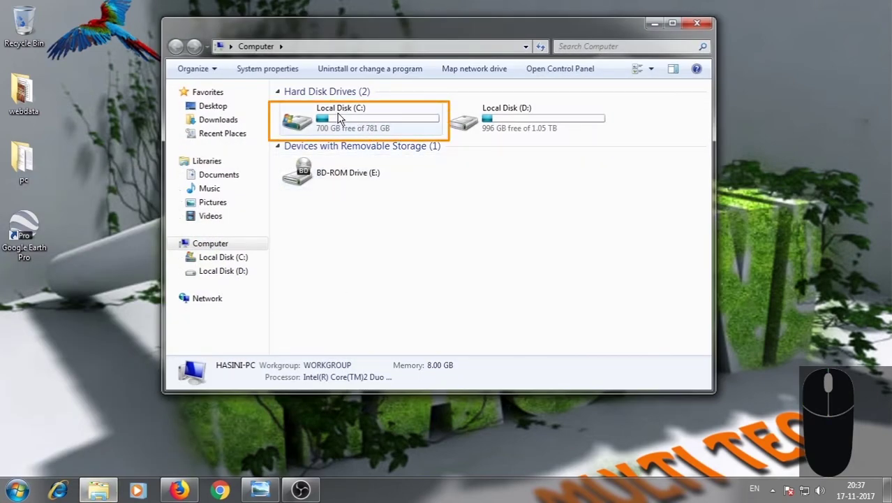
pyautogui.doubleClick(340, 119)
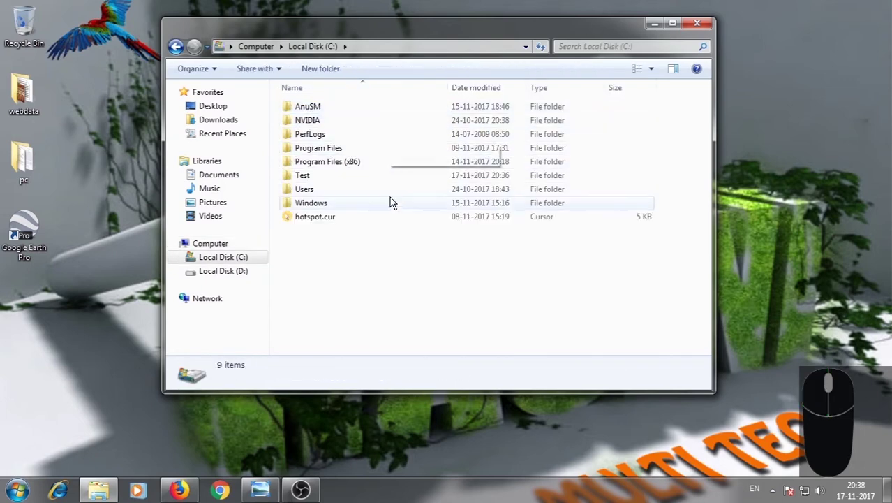
pyautogui.doubleClick(317, 177)
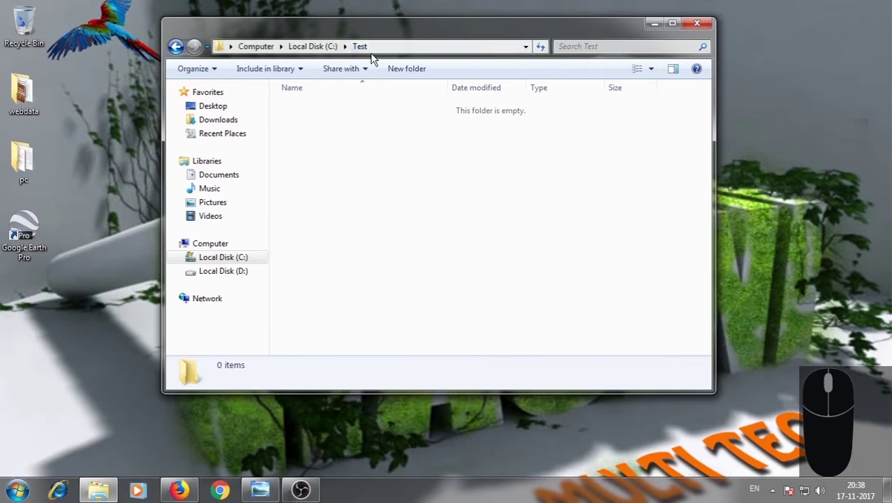
pyautogui.click(175, 47)
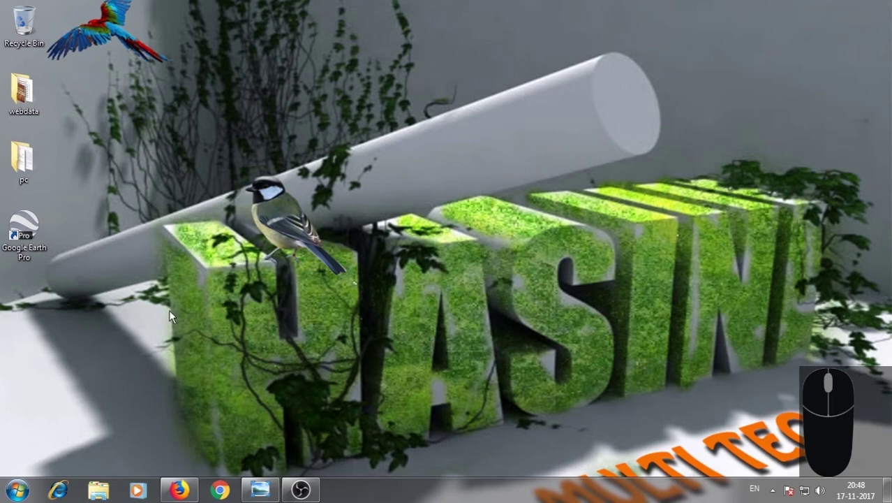
# - Launch Notepad from the Accessories programs and enter the text "kajsdfas zxkjcvgbxzcv zxjhcv"
pyautogui.click(13, 494)
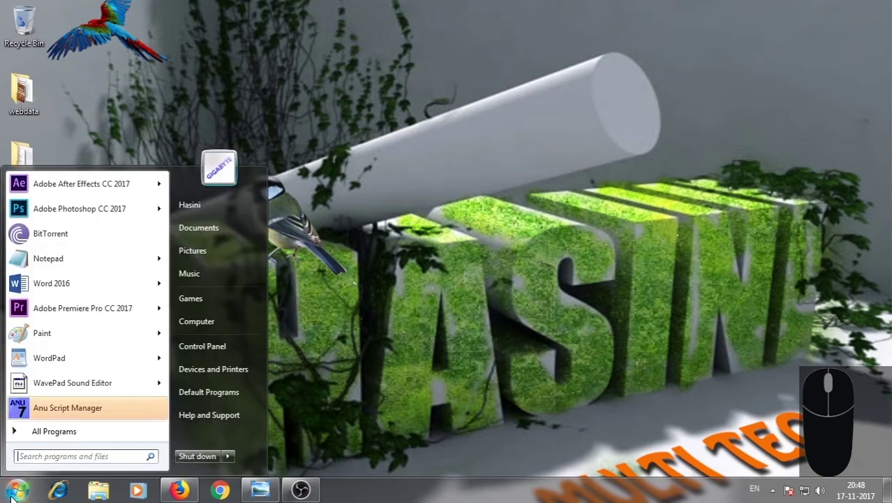
pyautogui.click(42, 432)
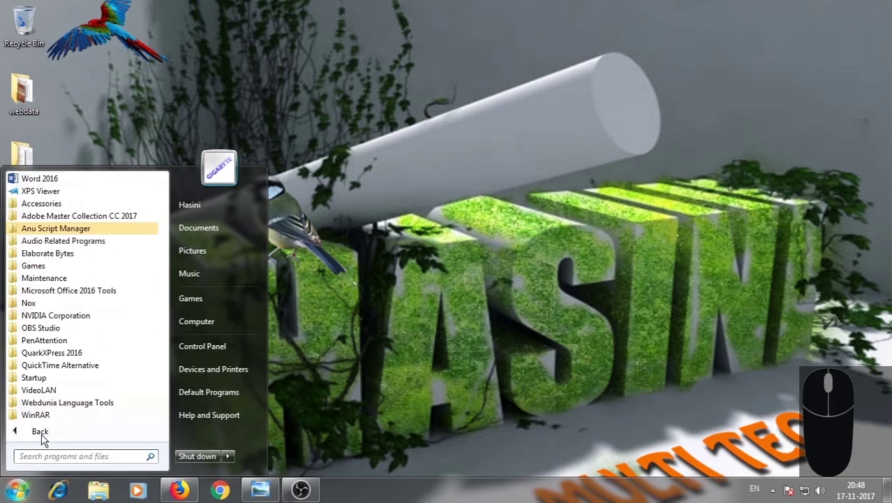
pyautogui.click(56, 203)
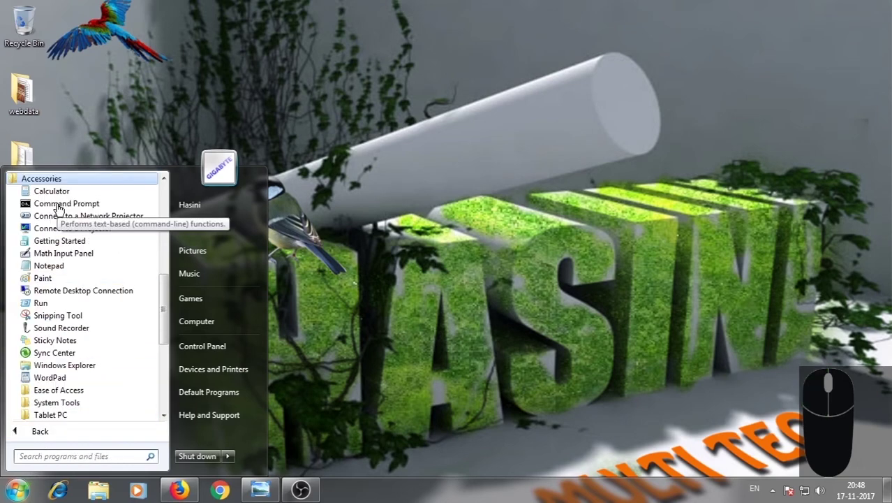
pyautogui.click(46, 266)
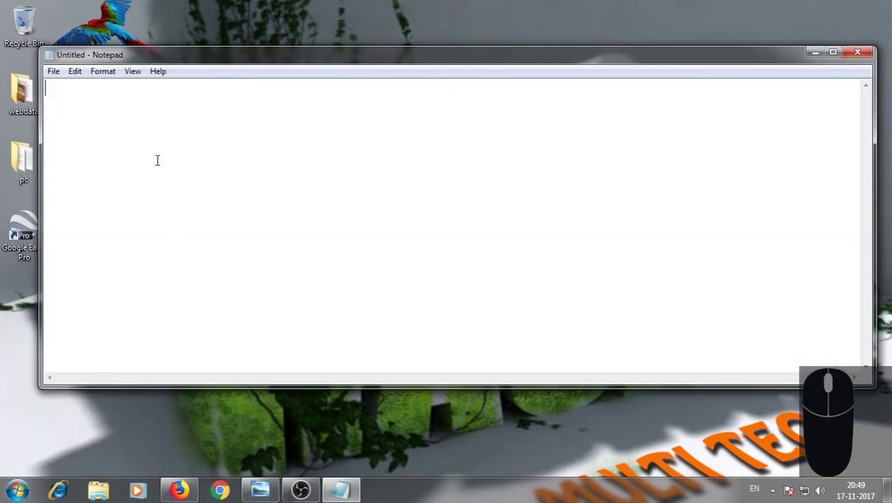
pyautogui.write('kajsdfas')
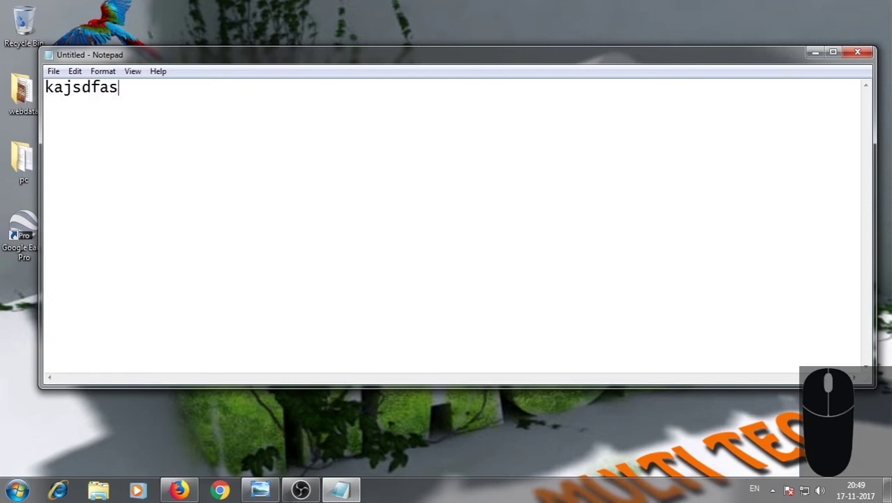
pyautogui.write(' zxkjcvgbxzcv zxjhcv')
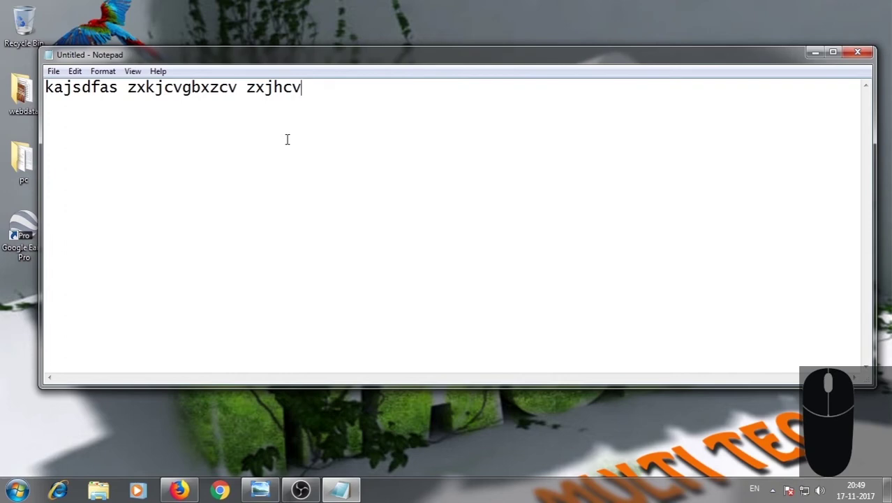
pyautogui.click(851, 53)
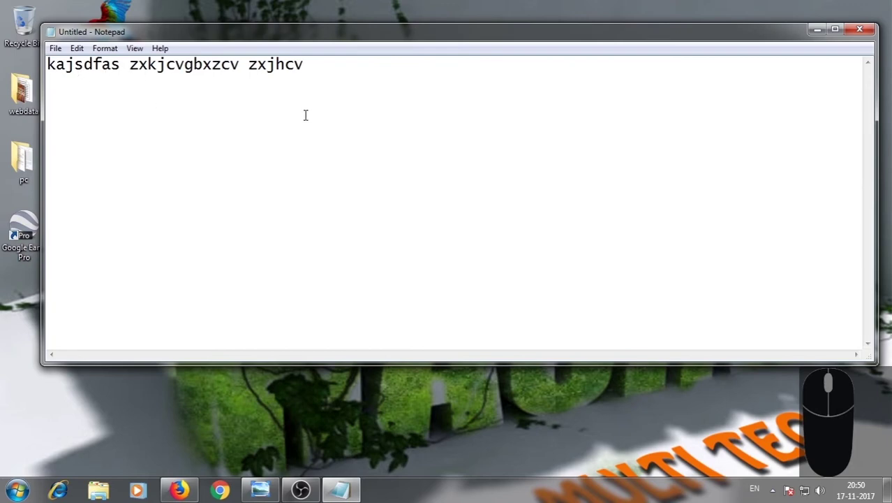
# - Start saving the Notepad document and choose the Test folder on Local Disk (C:) as its location
pyautogui.click(55, 48)
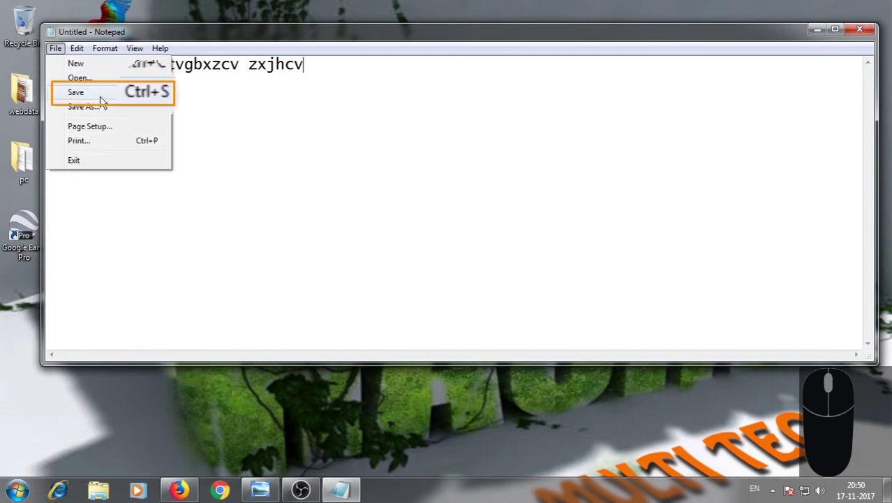
pyautogui.click(101, 98)
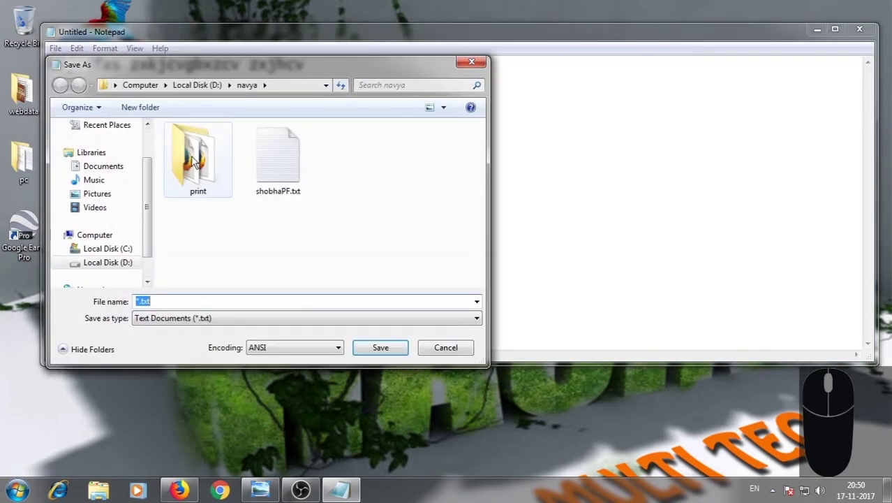
pyautogui.moveTo(236, 63); pyautogui.dragTo(465, 28)
pyautogui.click(482, 44)
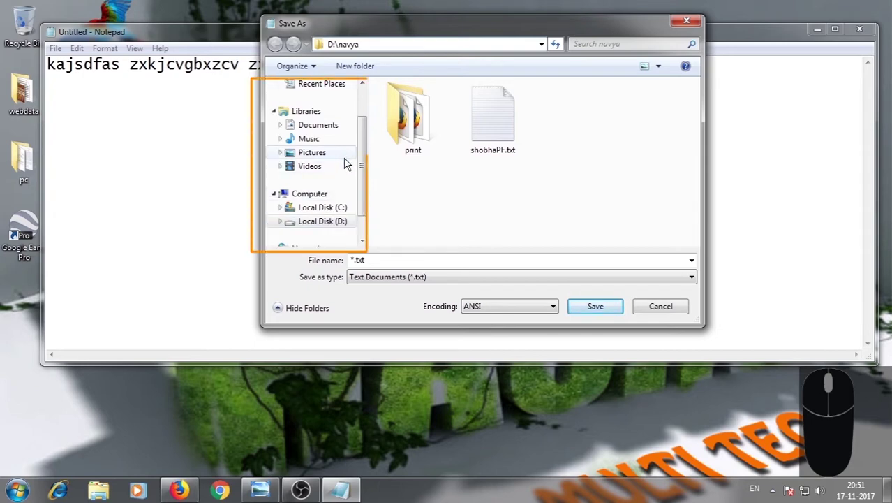
pyautogui.click(309, 196)
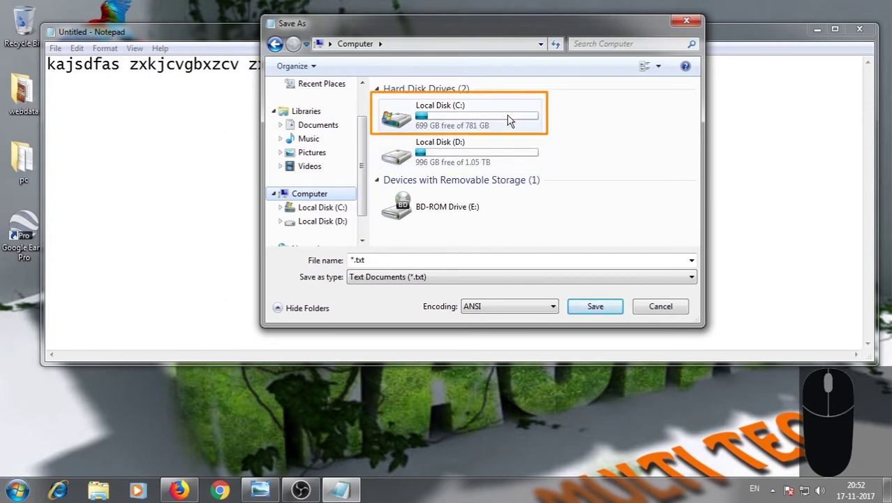
pyautogui.doubleClick(457, 118)
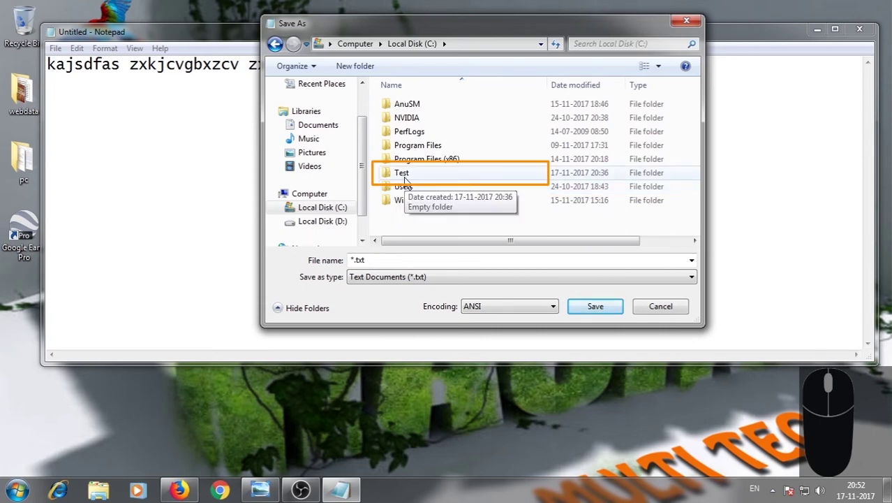
pyautogui.doubleClick(404, 176)
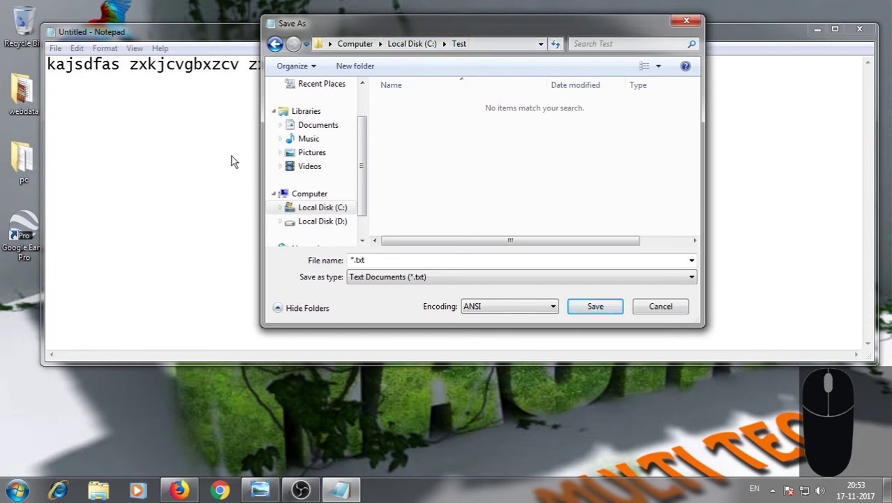
pyautogui.click(99, 107)
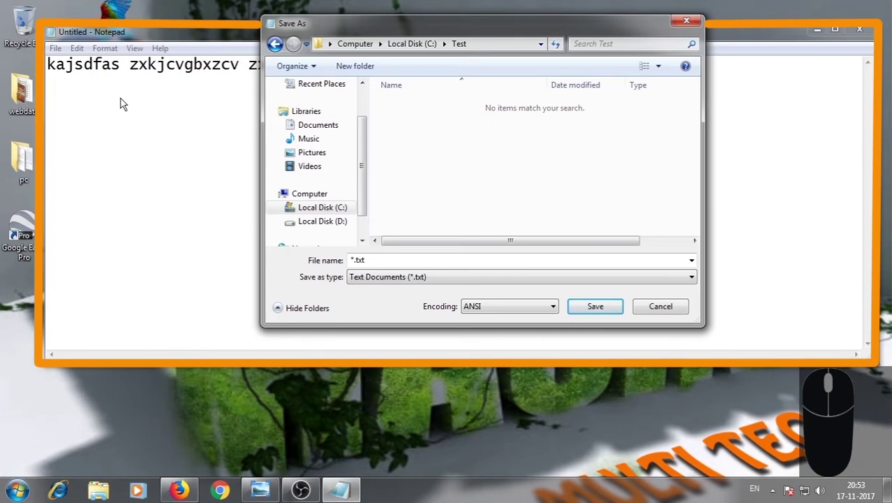
# - Name the text document mytext, save it in the Test folder, and close Notepad
pyautogui.click(377, 260)
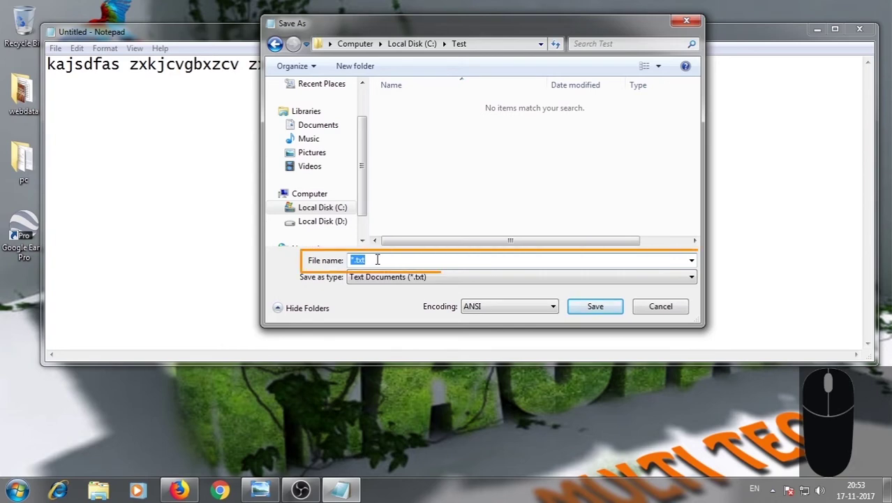
pyautogui.write('mytext')
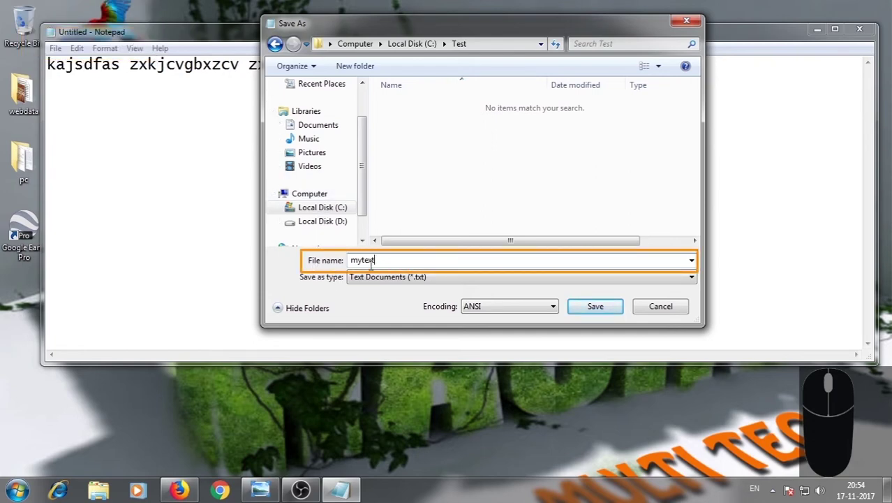
pyautogui.click(590, 310)
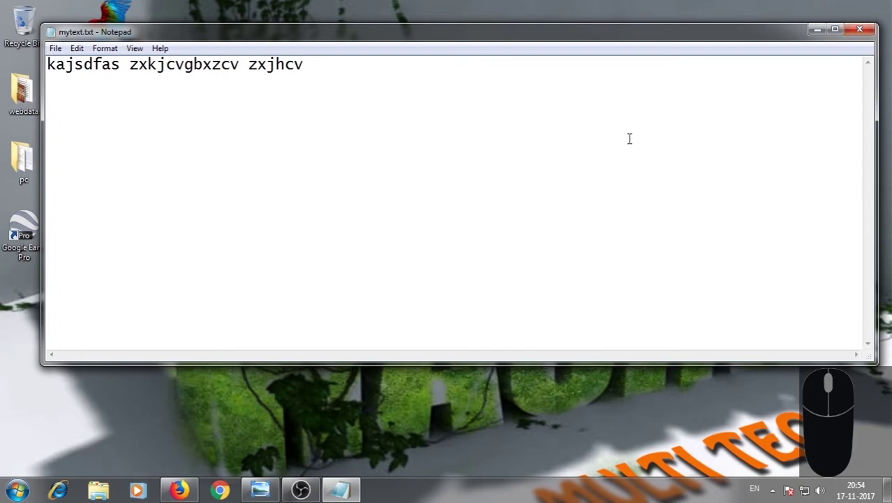
pyautogui.click(863, 34)
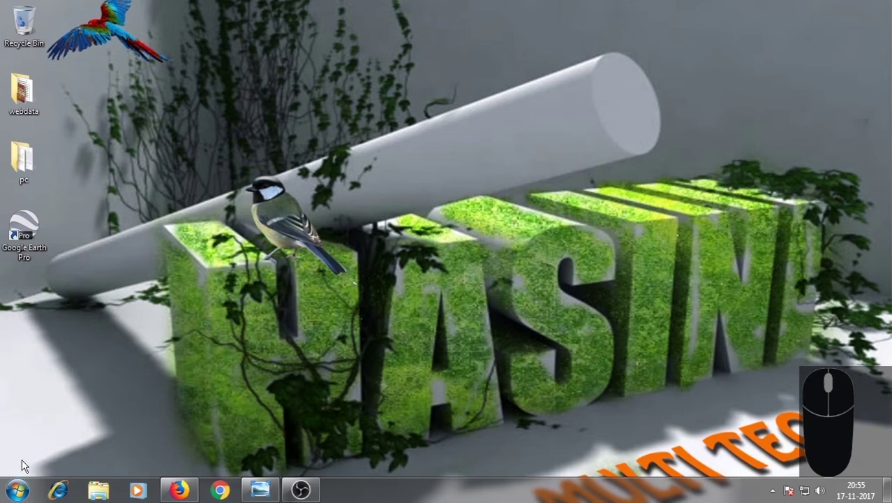
# - Open mytext.txt from the Test folder on Local Disk (C:), check its contents, and close the windows
pyautogui.click(18, 490)
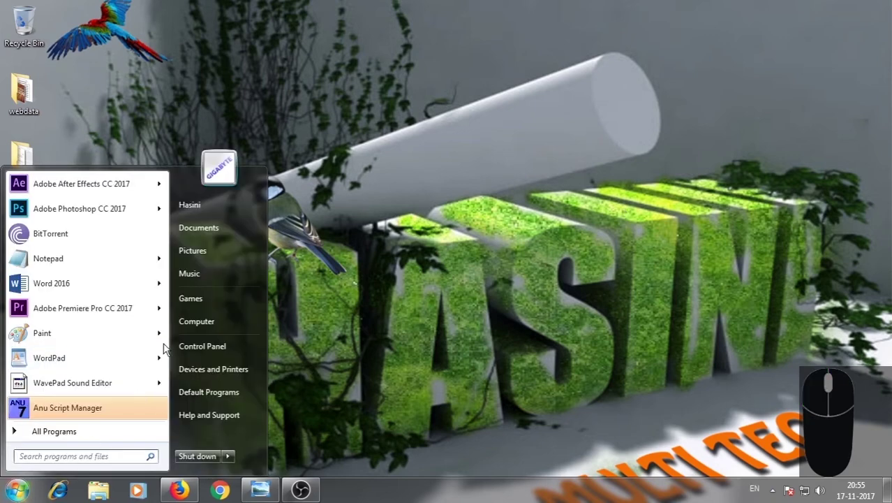
pyautogui.click(196, 322)
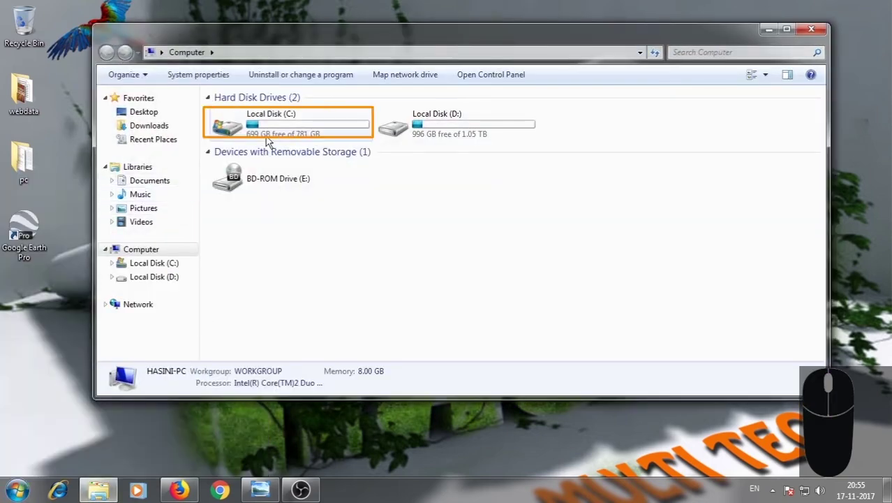
pyautogui.doubleClick(280, 122)
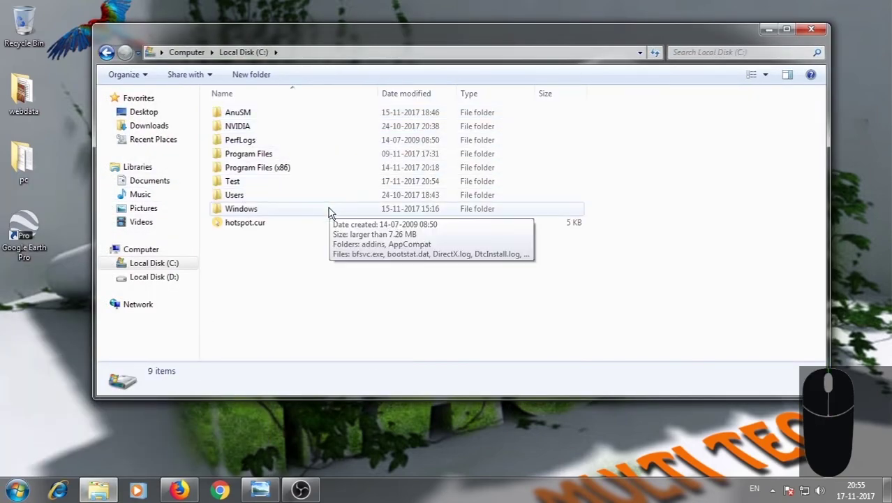
pyautogui.moveTo(235, 185)
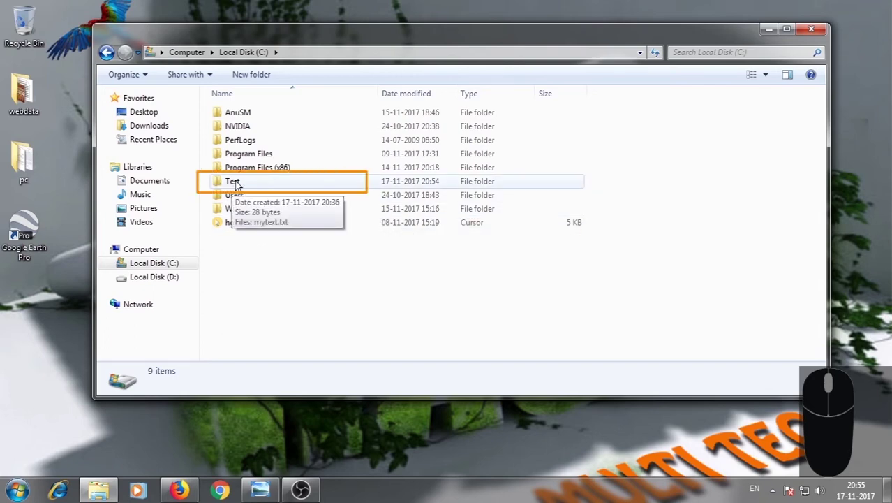
pyautogui.doubleClick(236, 185)
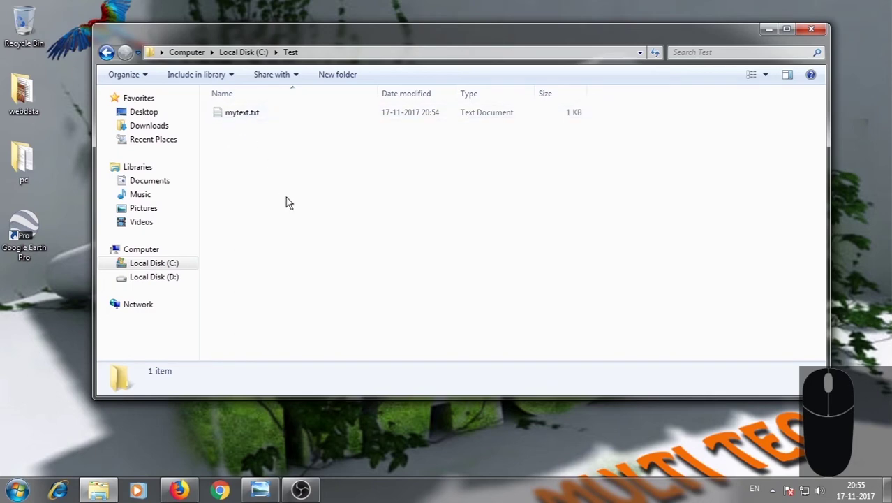
pyautogui.doubleClick(259, 116)
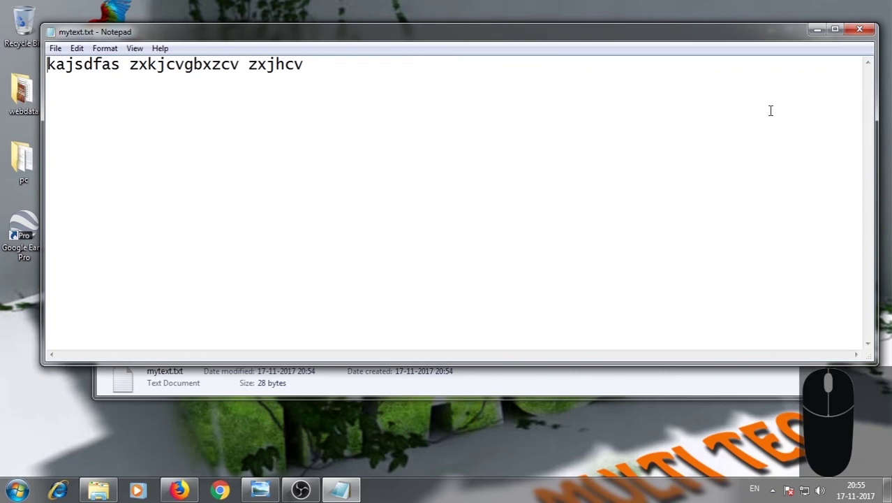
pyautogui.click(860, 31)
pyautogui.press('super+d')
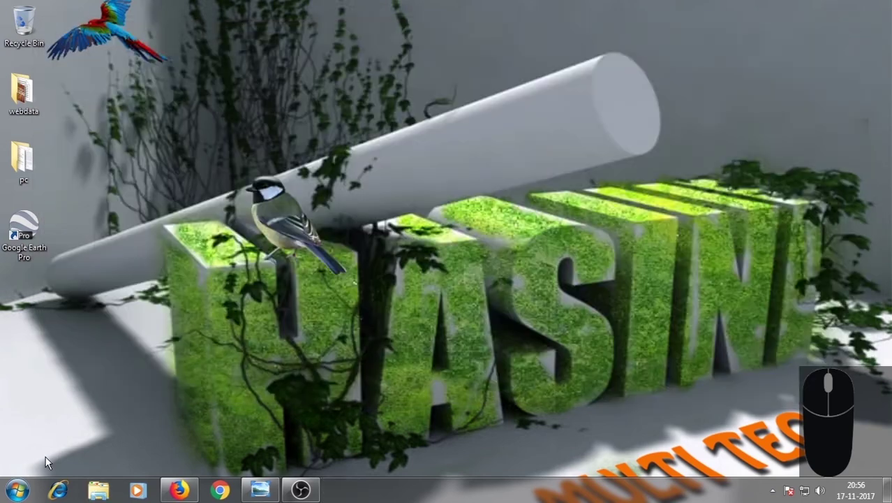
# - Launch WordPad from the Accessories programs and enter the text "jhsdf as jhxzg zx Cuhjzxc zjhxfasd fasfgadf"
pyautogui.click(17, 490)
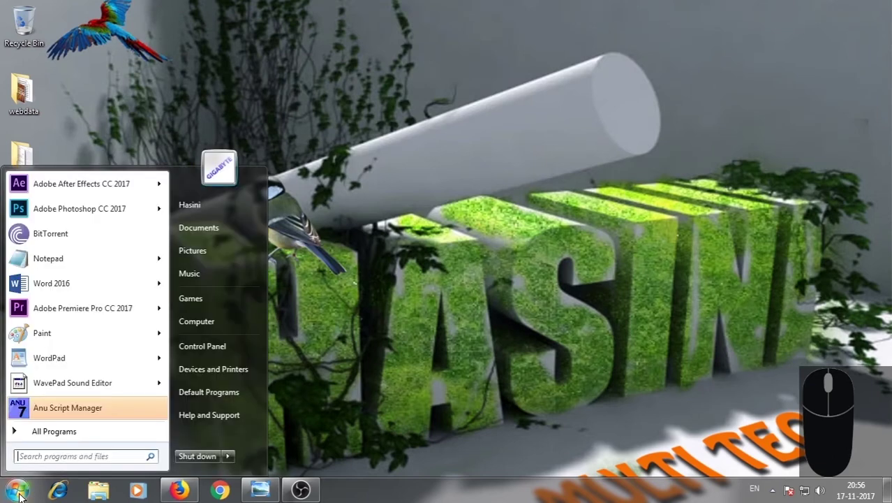
pyautogui.click(49, 431)
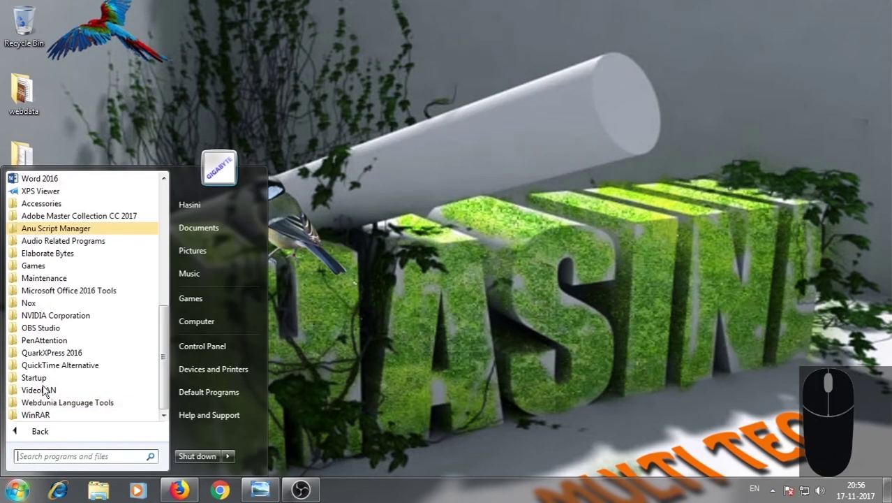
pyautogui.click(41, 210)
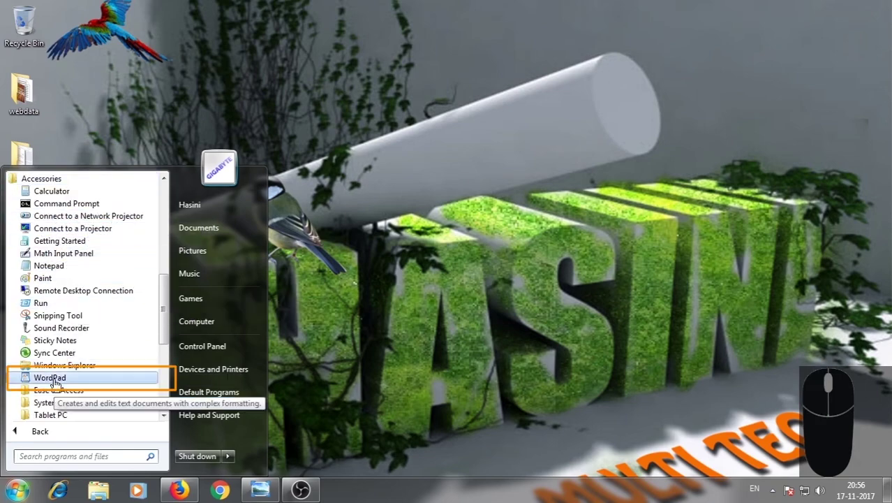
pyautogui.click(53, 374)
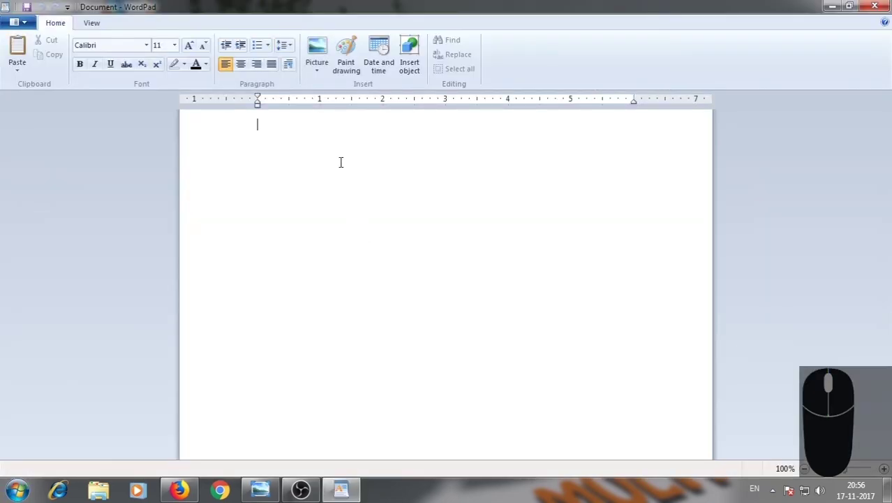
pyautogui.write('jhsdf as jh')
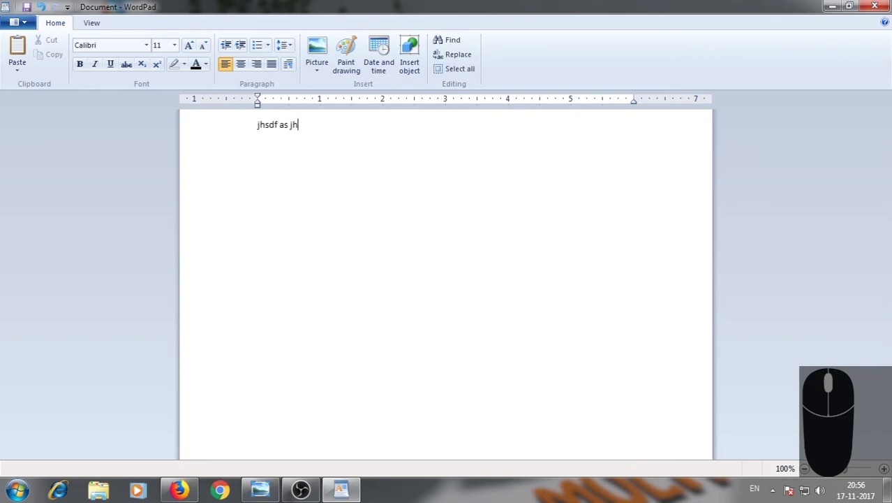
pyautogui.write('xzg zx Cuhjzxc zjhxfasd fasfgadf')
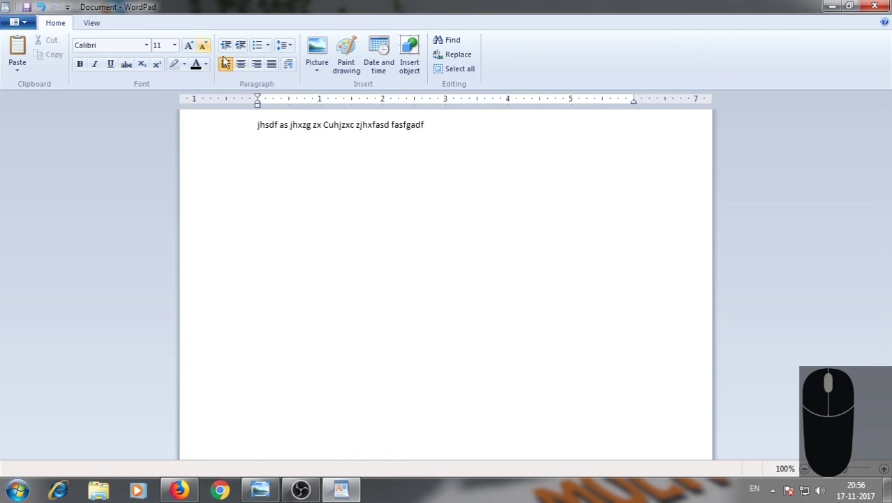
pyautogui.press('Left')
pyautogui.press('Left')
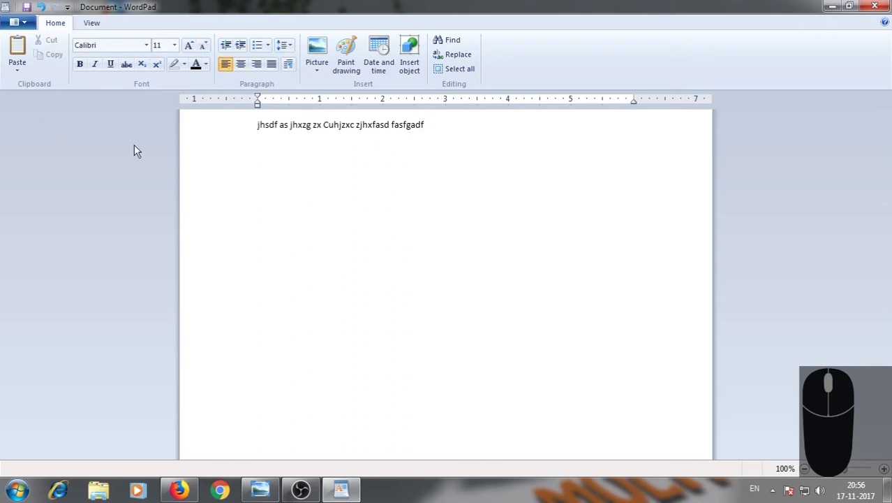
# - Start saving the WordPad document and choose the Test folder on Local Disk (C:) as its location
pyautogui.click(28, 23)
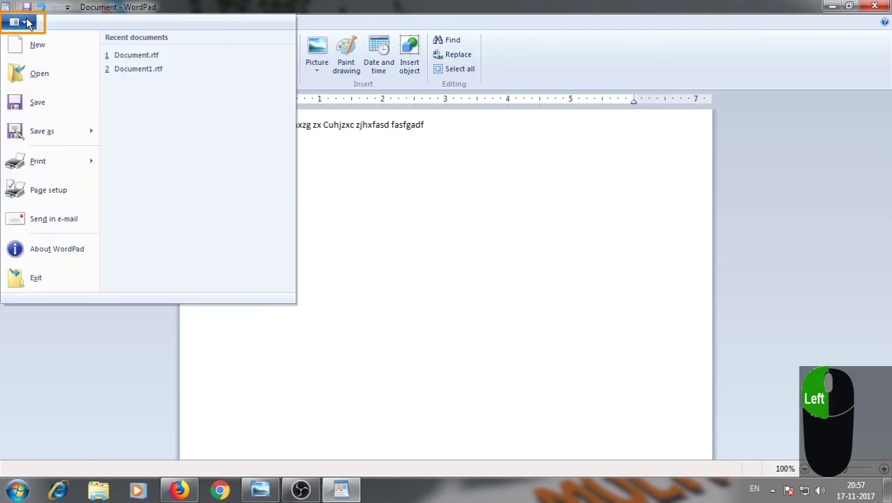
pyautogui.click(28, 104)
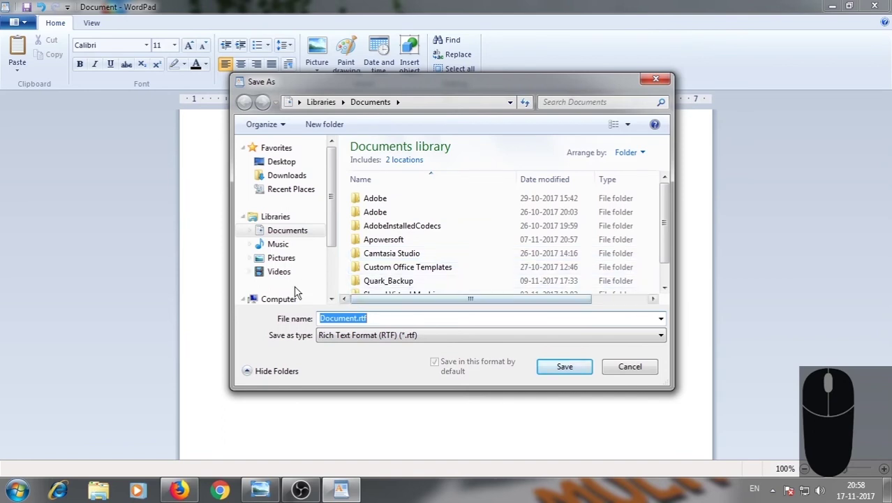
pyautogui.moveTo(332, 154); pyautogui.dragTo(332, 196)
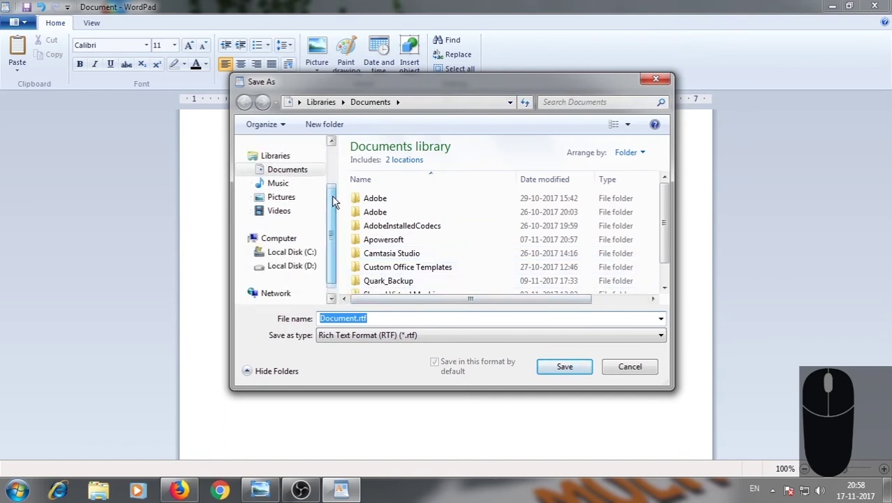
pyautogui.click(279, 239)
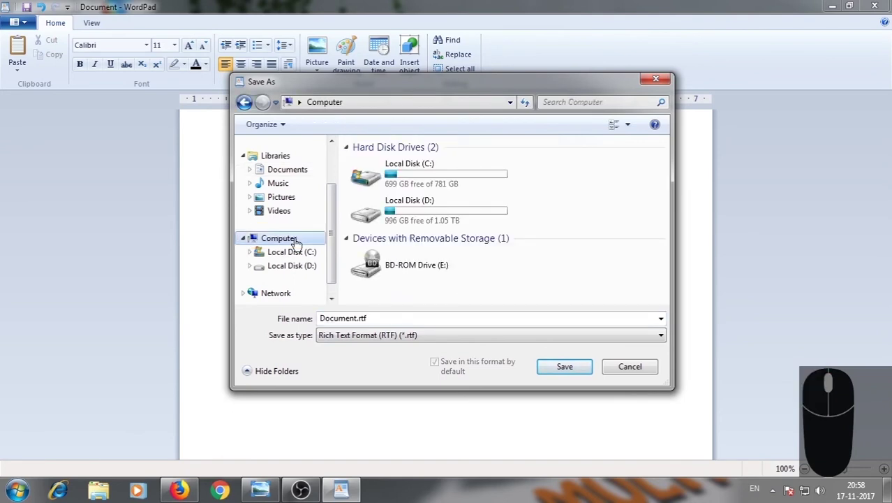
pyautogui.click(435, 182)
pyautogui.doubleClick(434, 182)
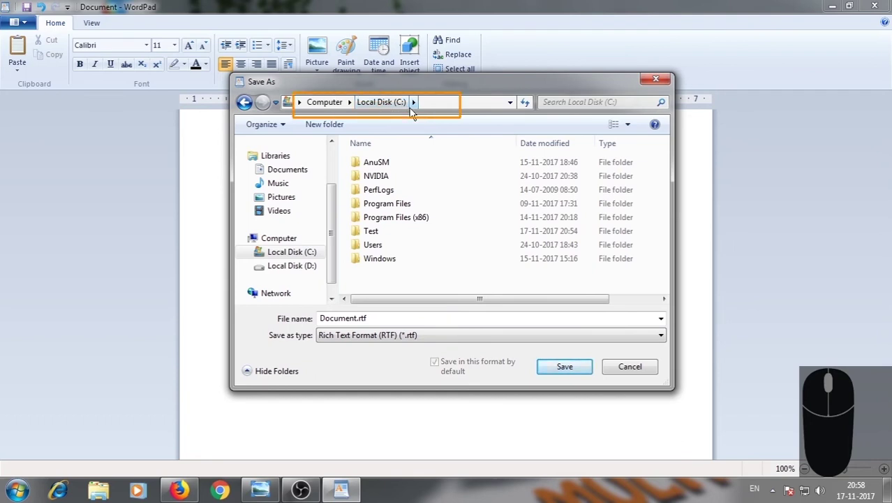
pyautogui.doubleClick(372, 233)
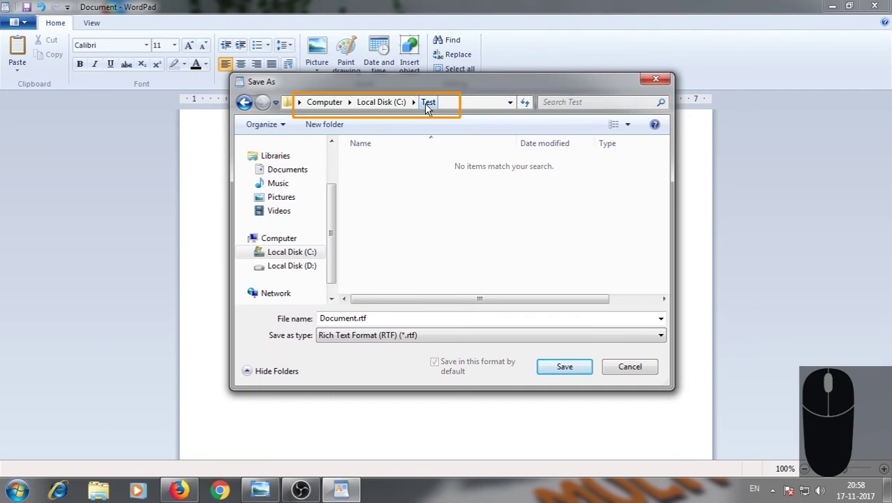
# - Name the WordPad document mydoc, save it in Rich Text Format in the Test folder, and close WordPad
pyautogui.click(378, 318)
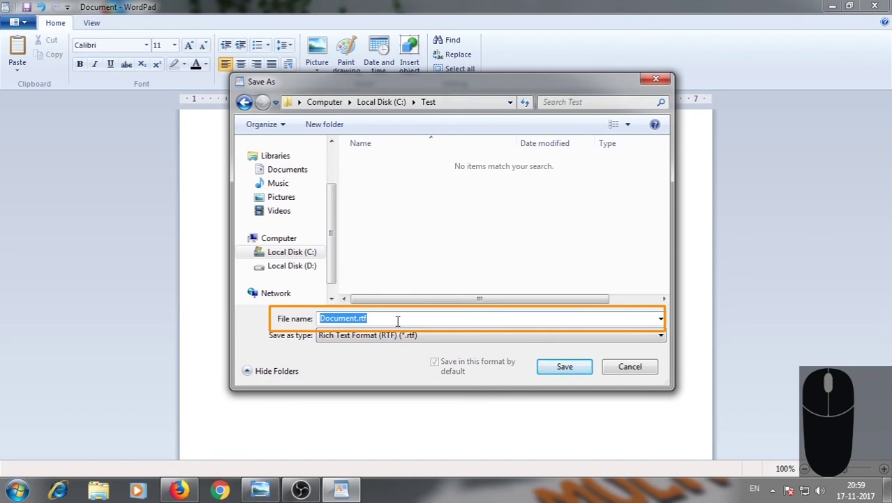
pyautogui.click(344, 319)
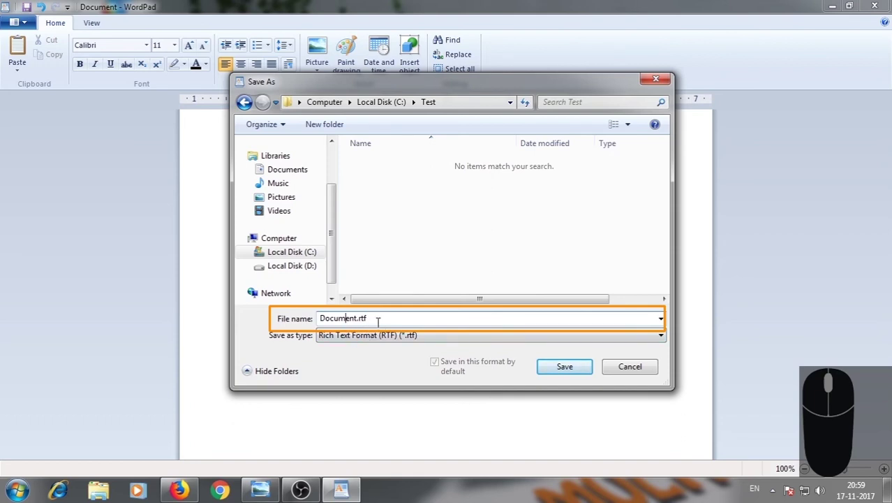
pyautogui.moveTo(378, 320); pyautogui.dragTo(256, 320)
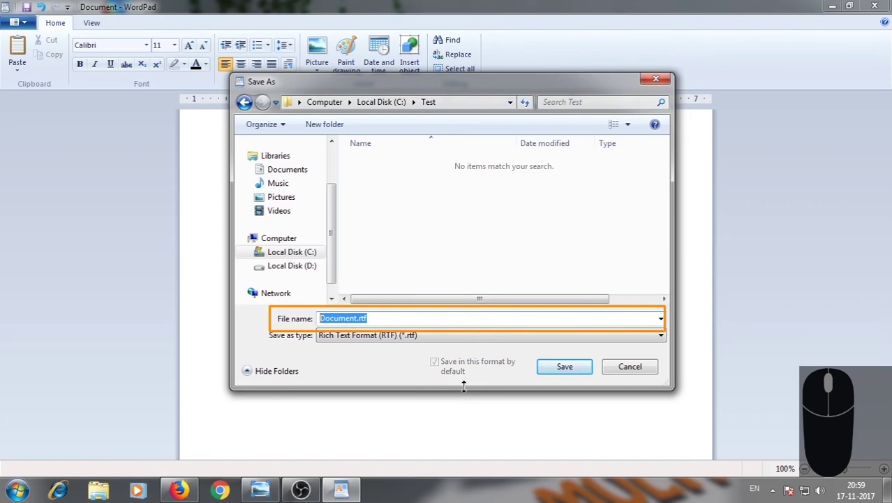
pyautogui.press('Delete')
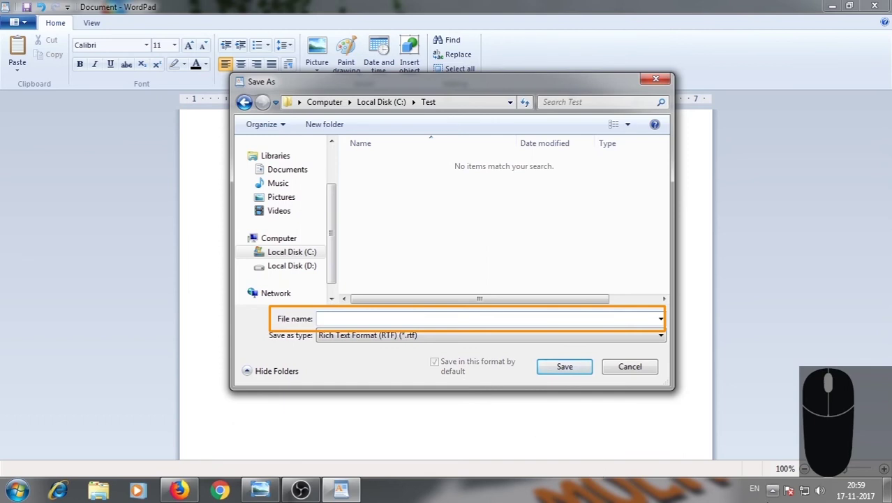
pyautogui.write('mydoc')
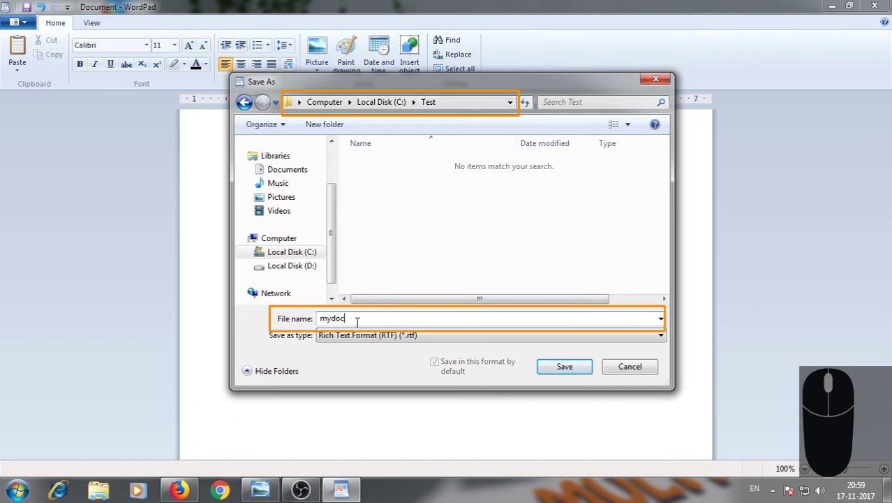
pyautogui.click(564, 368)
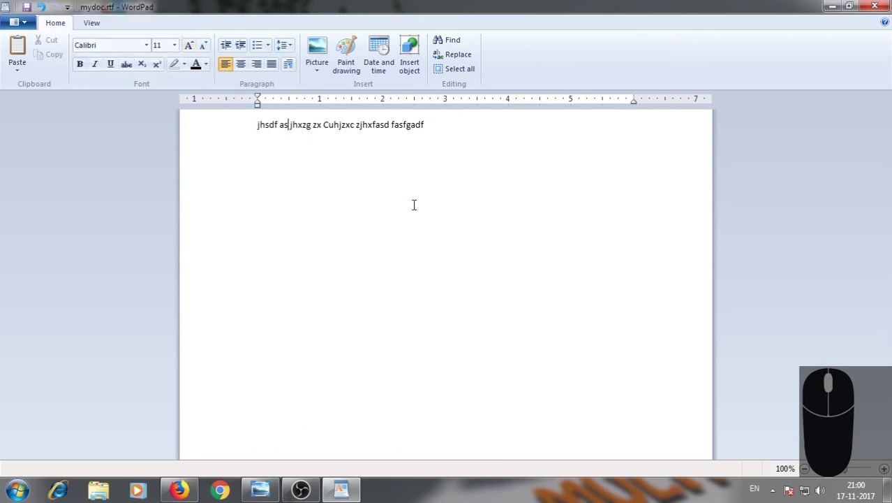
pyautogui.click(877, 8)
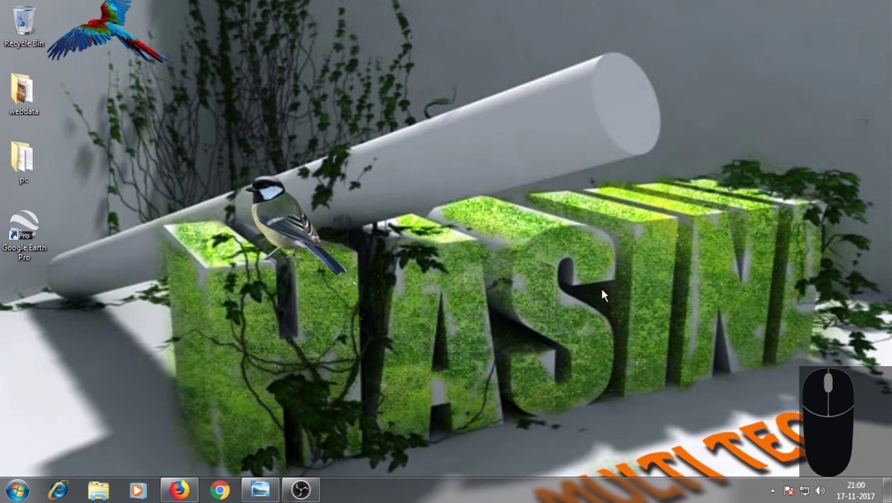
# - Browse from Computer to the Test folder on Local Disk (C:) and open the saved mydoc.rtf file
pyautogui.click(17, 490)
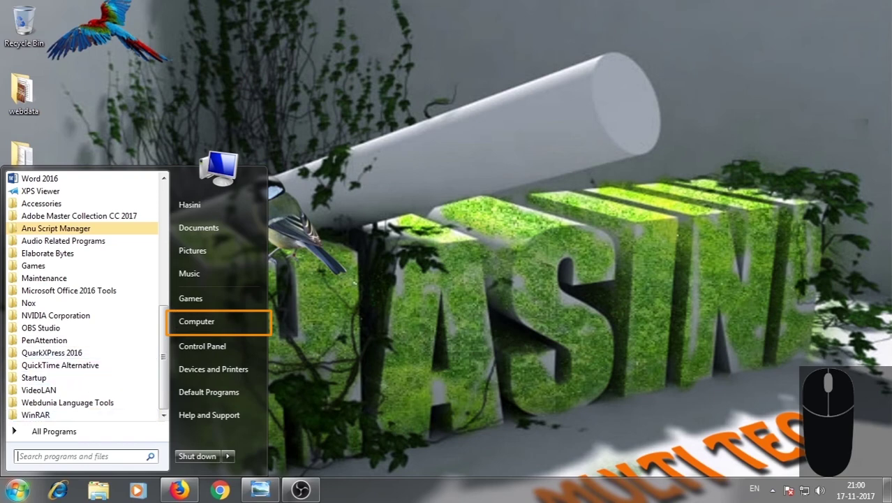
pyautogui.click(38, 438)
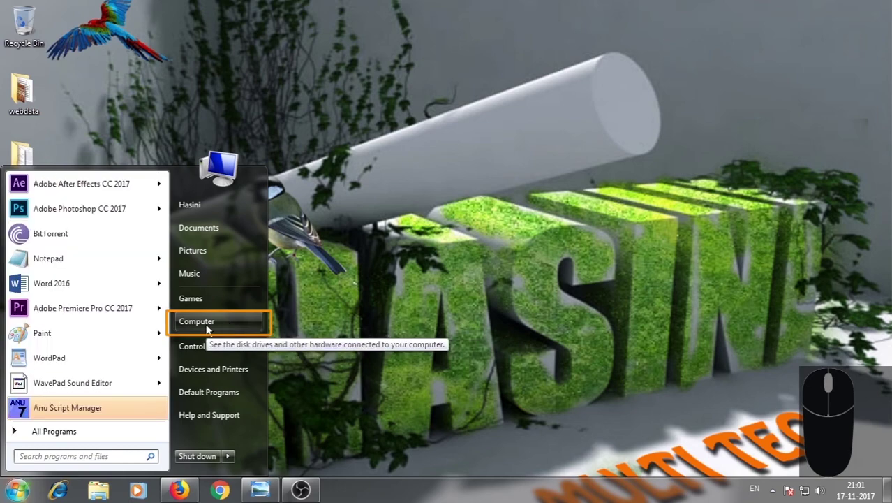
pyautogui.click(228, 325)
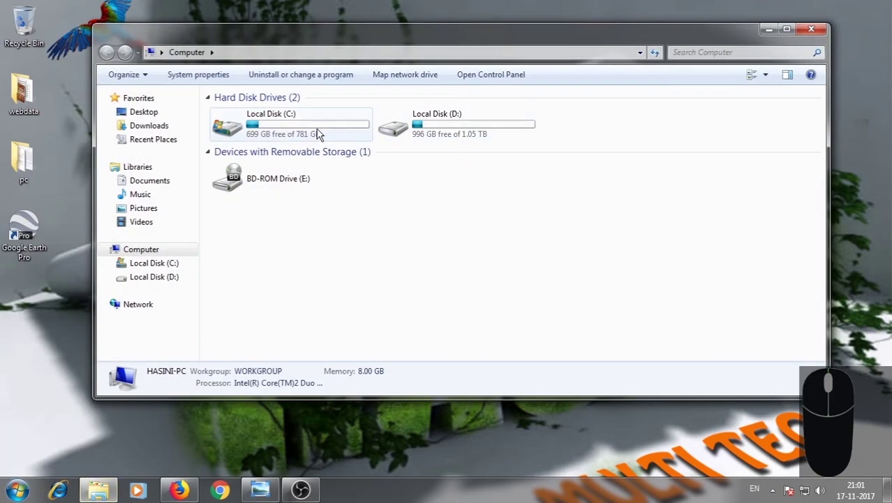
pyautogui.doubleClick(276, 124)
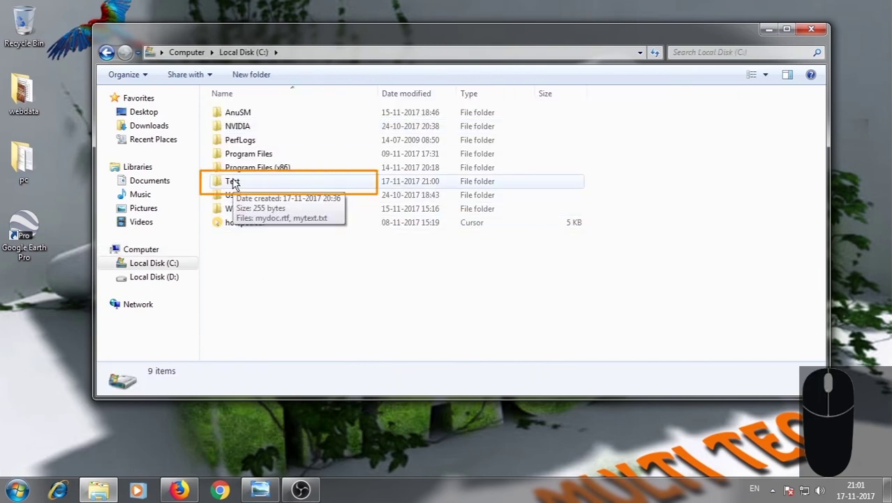
pyautogui.doubleClick(233, 183)
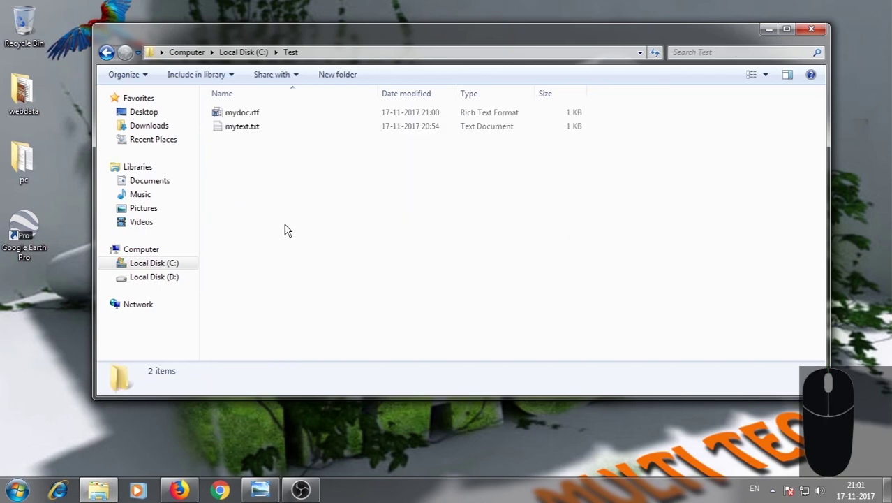
pyautogui.click(244, 127)
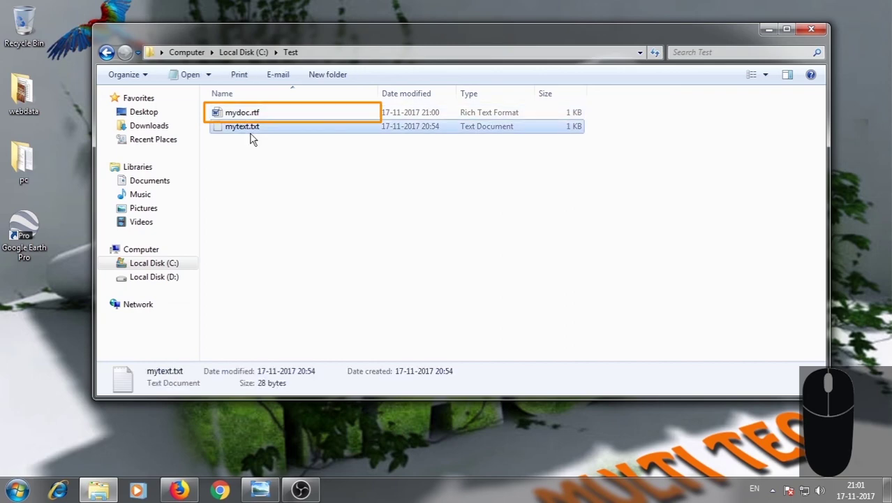
pyautogui.click(242, 115)
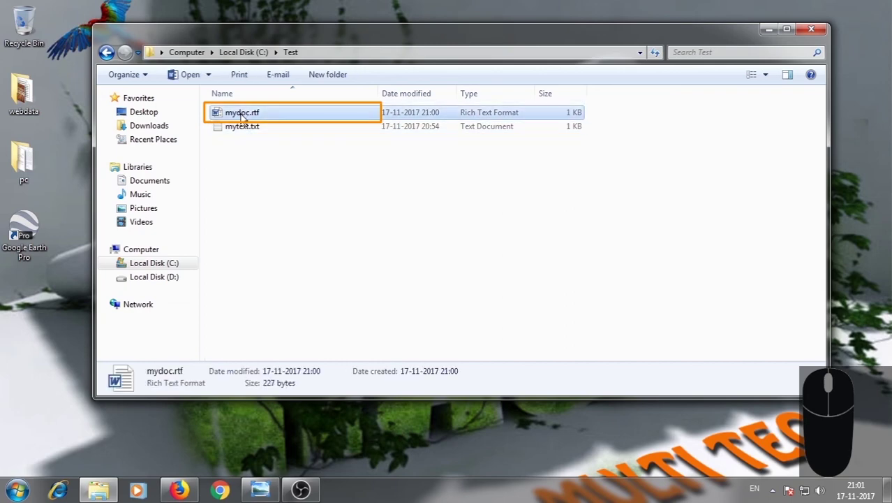
pyautogui.doubleClick(242, 116)
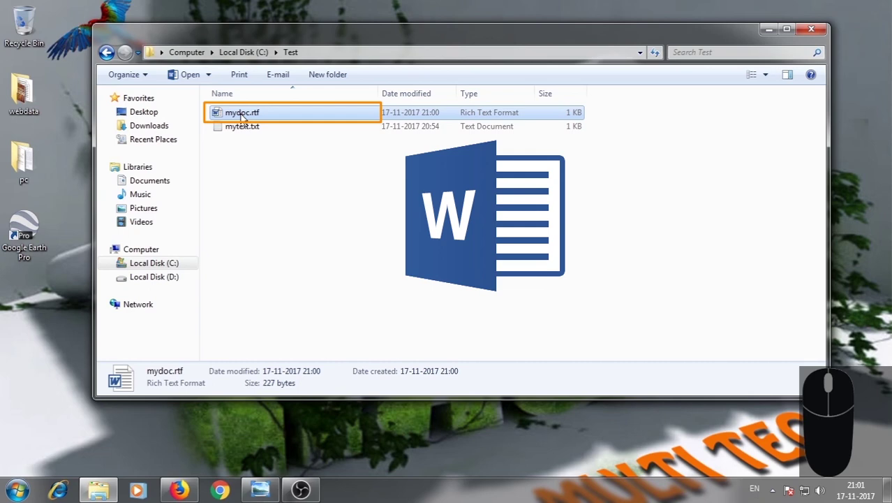
# - Open mydoc.rtf from the Test folder with WordPad instead of Word, and close the document and the folder window
pyautogui.rightClick(242, 117)
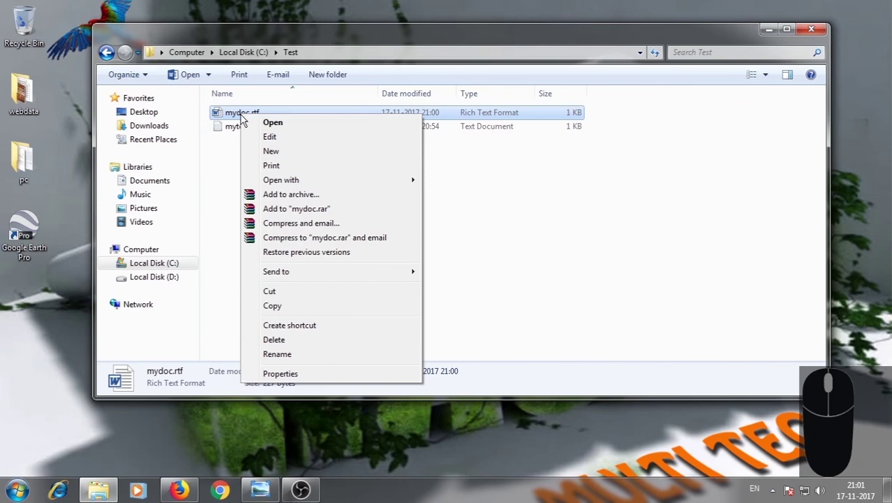
pyautogui.moveTo(292, 181)
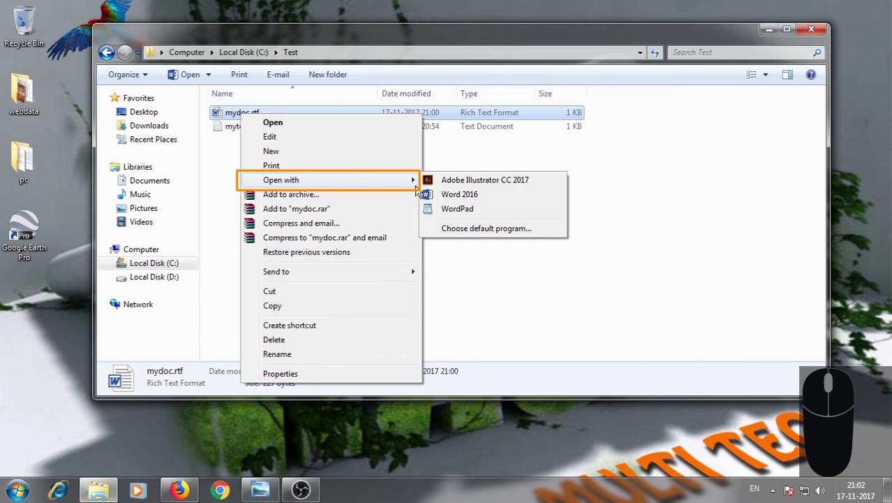
pyautogui.click(469, 215)
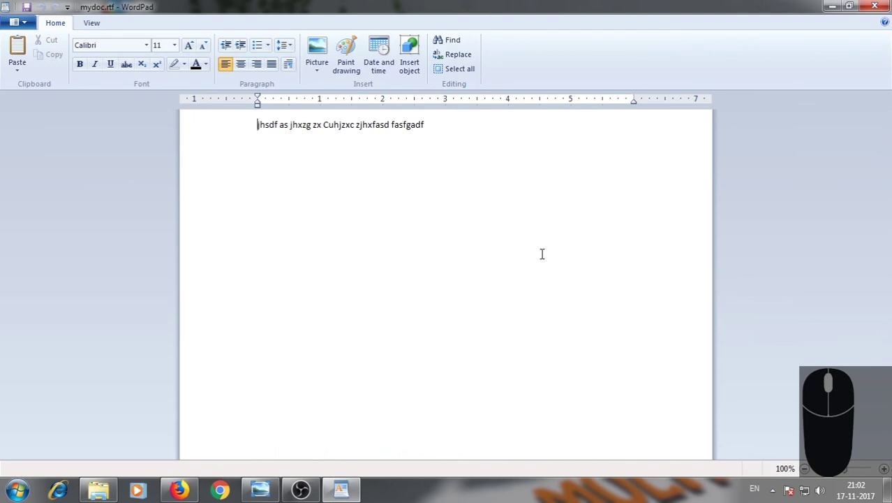
pyautogui.click(875, 6)
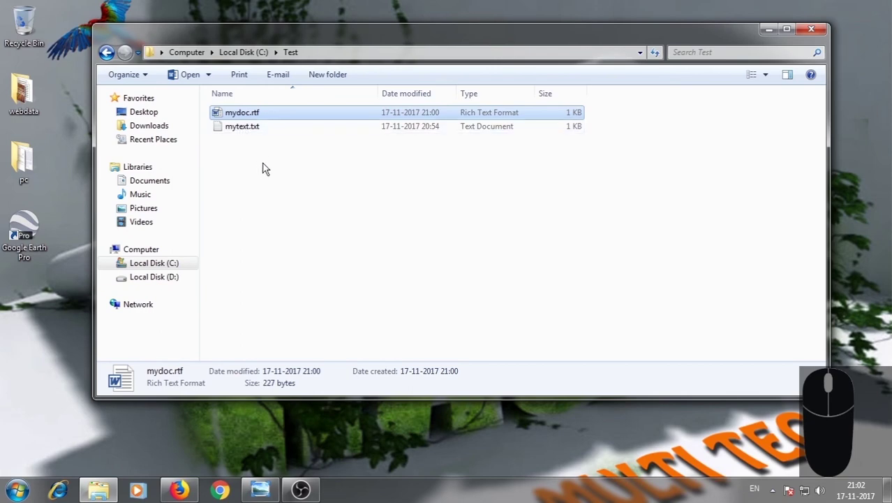
pyautogui.click(811, 29)
# - Launch Paint and enlarge the blank canvas to about 907 × 505 px, undoing any stray brush mark
pyautogui.click(14, 495)
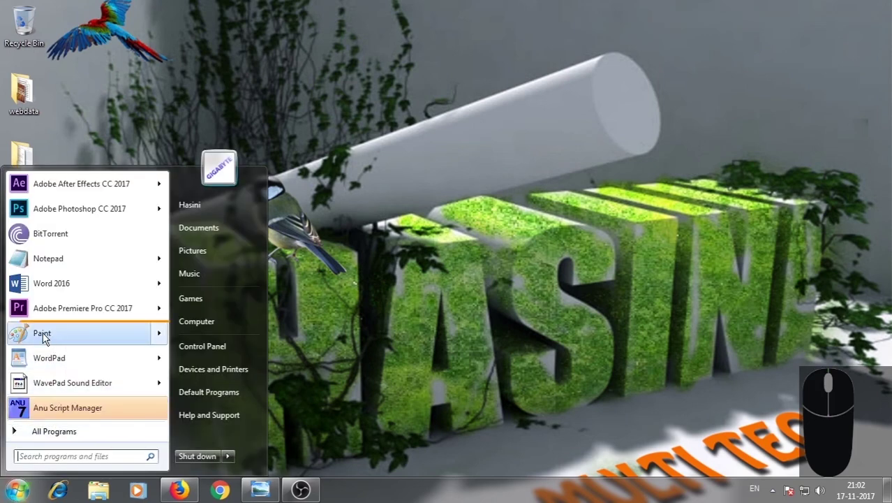
pyautogui.moveTo(56, 344)
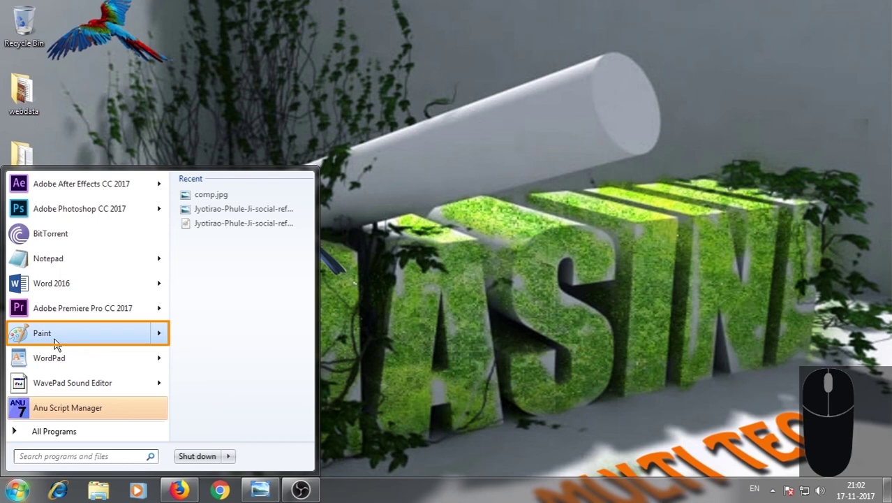
pyautogui.click(56, 344)
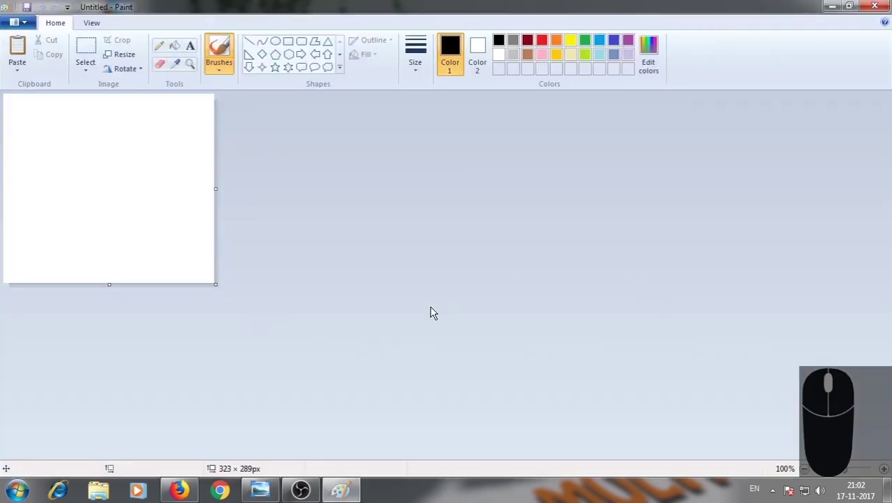
pyautogui.click(255, 248)
pyautogui.hotkey('ctrl', 'z')
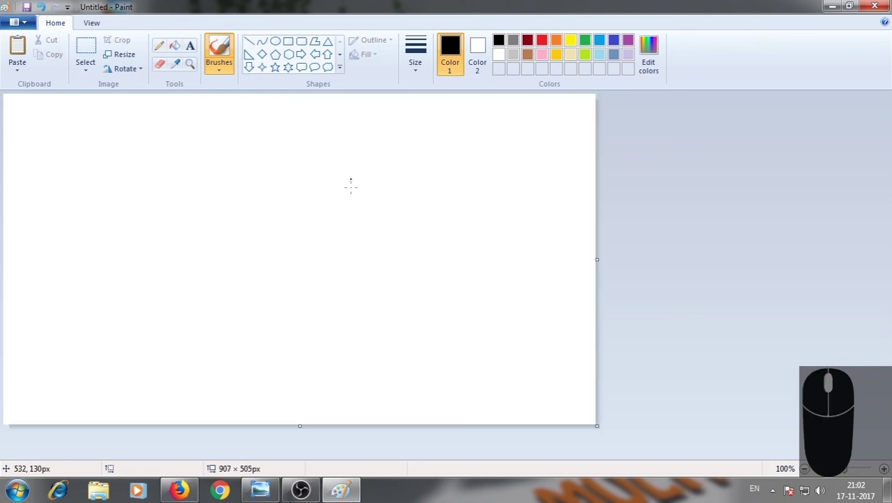
# - Draw a six-point star about 272 × 242 px near the middle of the canvas with a red outline
pyautogui.click(276, 56)
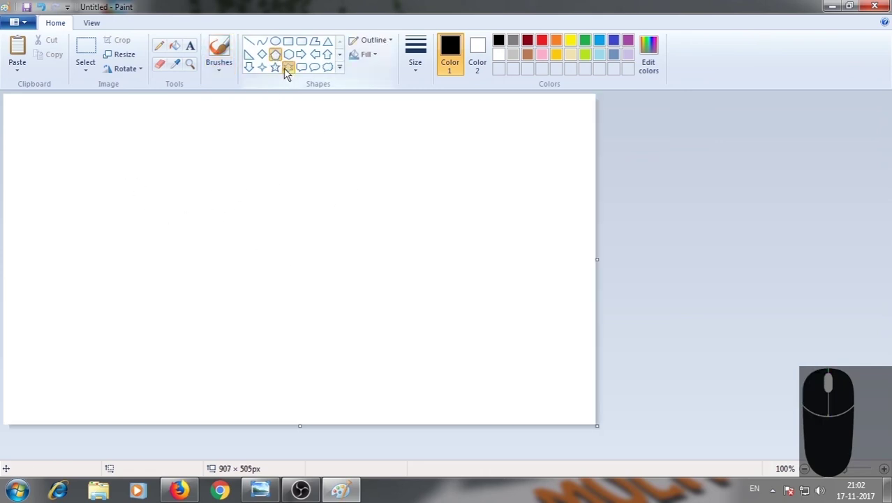
pyautogui.click(288, 67)
pyautogui.moveTo(189, 183); pyautogui.dragTo(364, 339)
pyautogui.click(541, 40)
# - Fill the star with red and the canvas background around it with yellow
pyautogui.click(175, 45)
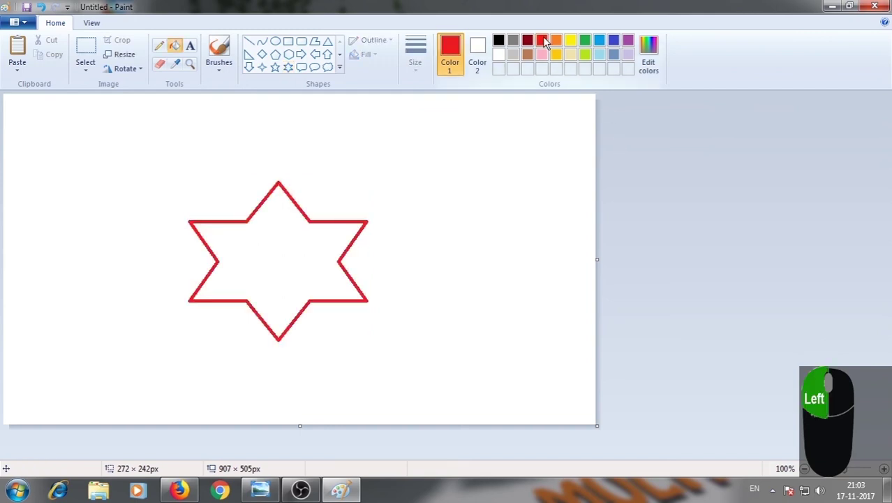
pyautogui.click(293, 215)
pyautogui.click(571, 40)
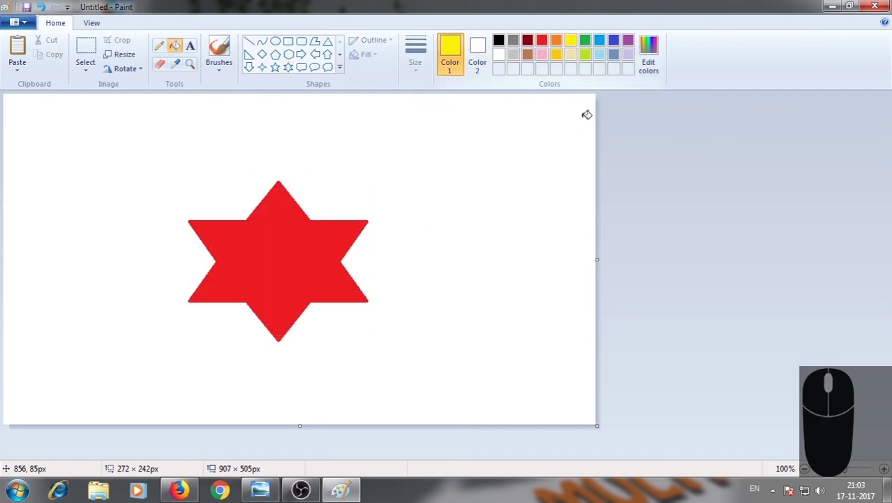
pyautogui.click(587, 115)
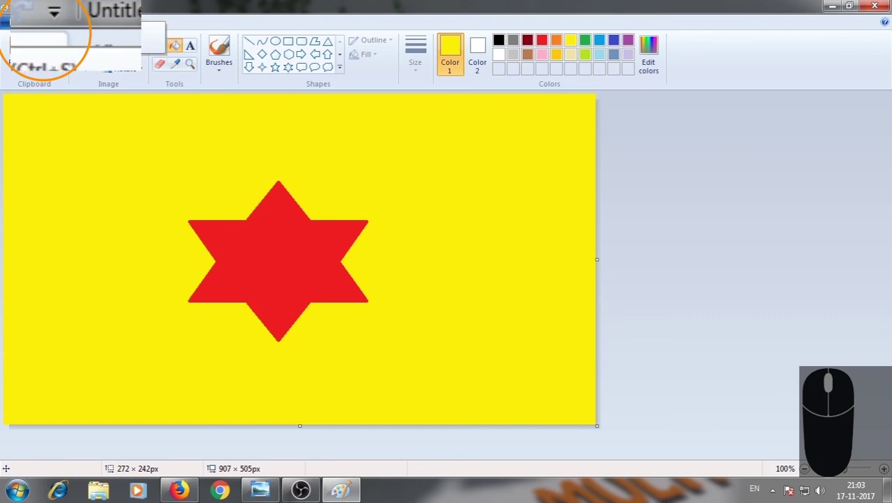
# - Start saving the drawing and choose the Test folder on Local Disk (C:) as its location
pyautogui.click(27, 7)
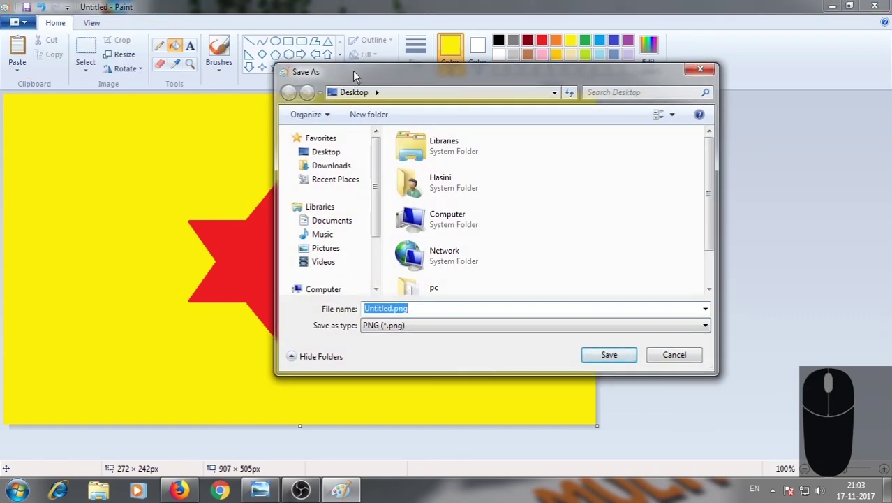
pyautogui.moveTo(352, 70); pyautogui.dragTo(368, 60)
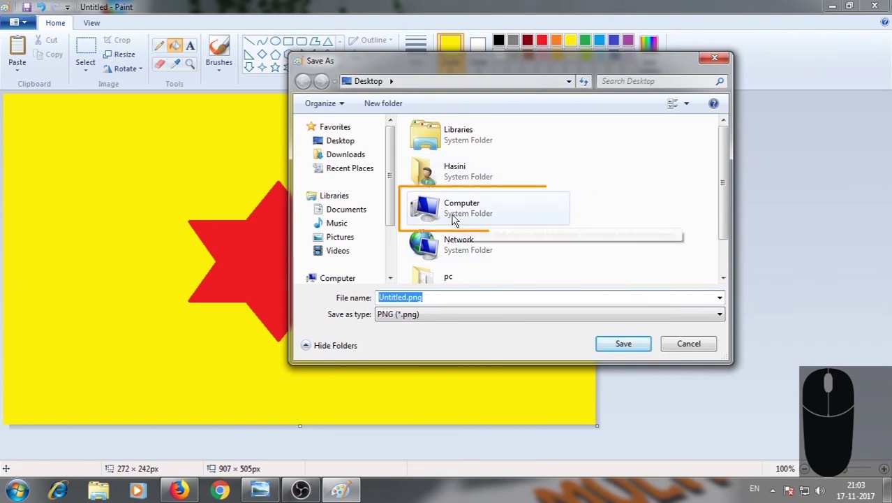
pyautogui.scroll(-1, 389, 195)
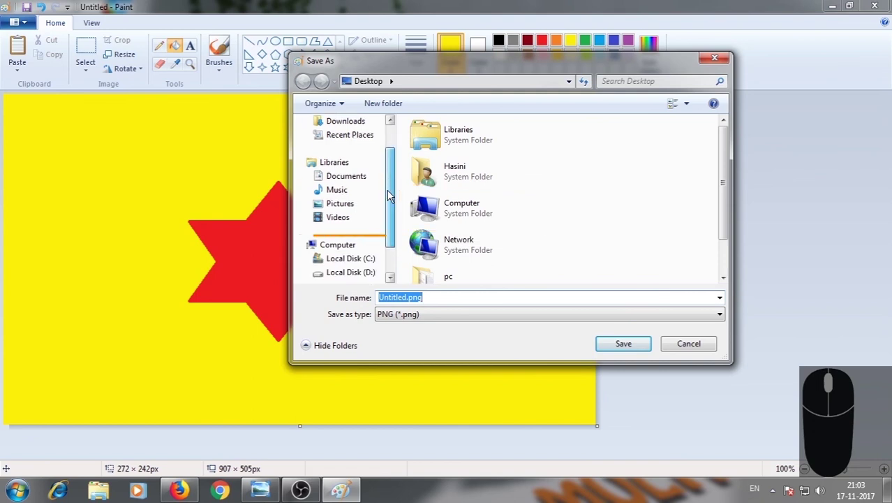
pyautogui.click(332, 246)
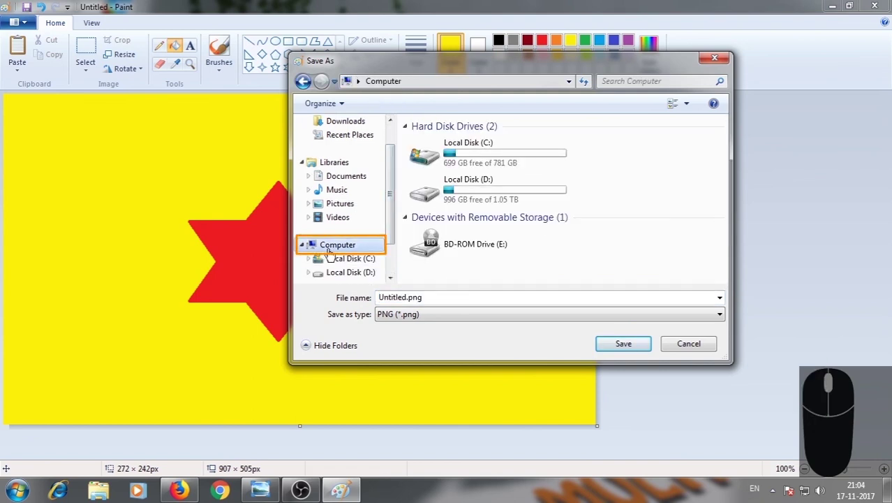
pyautogui.doubleClick(473, 155)
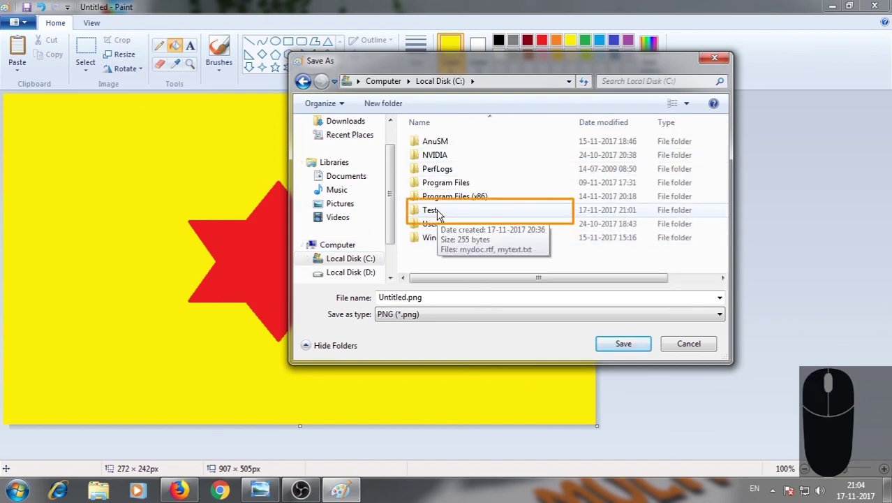
pyautogui.doubleClick(430, 210)
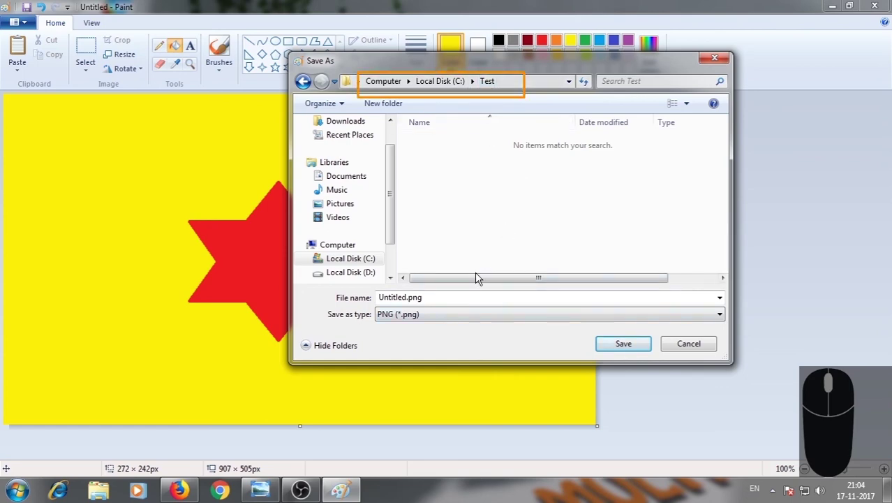
# - Name the drawing Mypaint, save it as a PNG in the Test folder, and close Paint
pyautogui.click(436, 298)
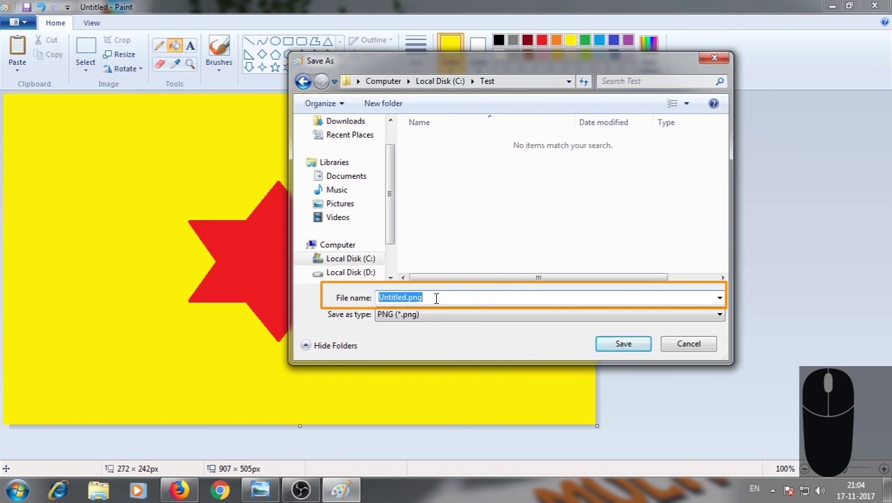
pyautogui.write('Mypaint')
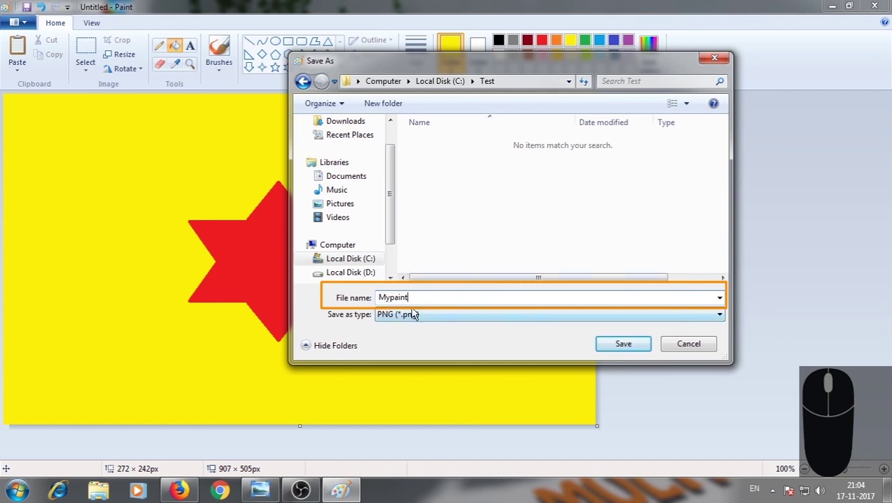
pyautogui.click(617, 348)
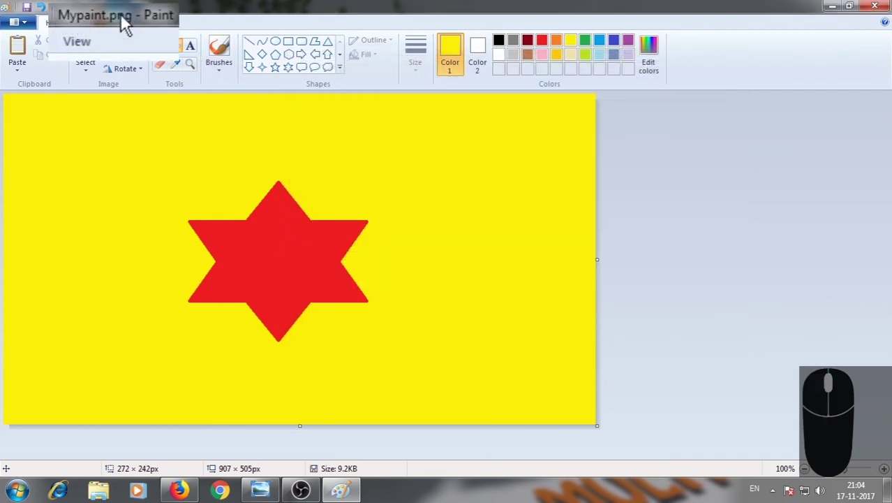
pyautogui.click(876, 7)
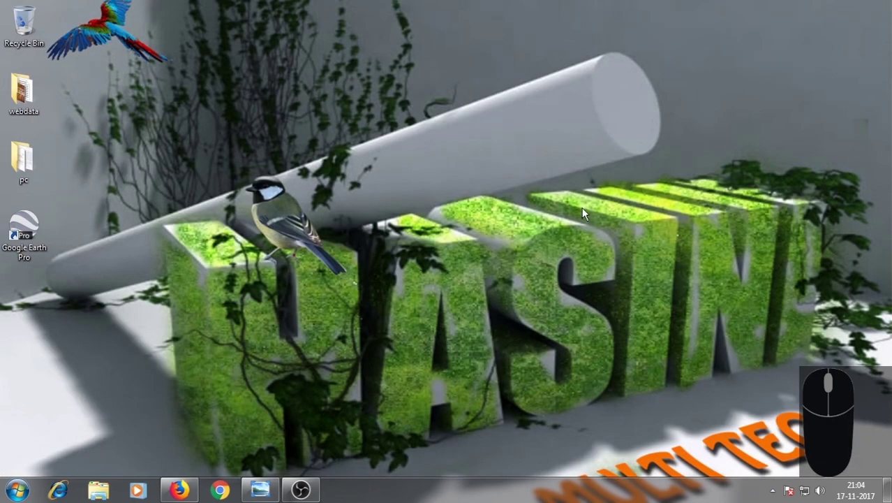
# - Browse from Computer to the Test folder on Local Disk (C:) to find the saved drawing
pyautogui.click(17, 490)
pyautogui.click(199, 324)
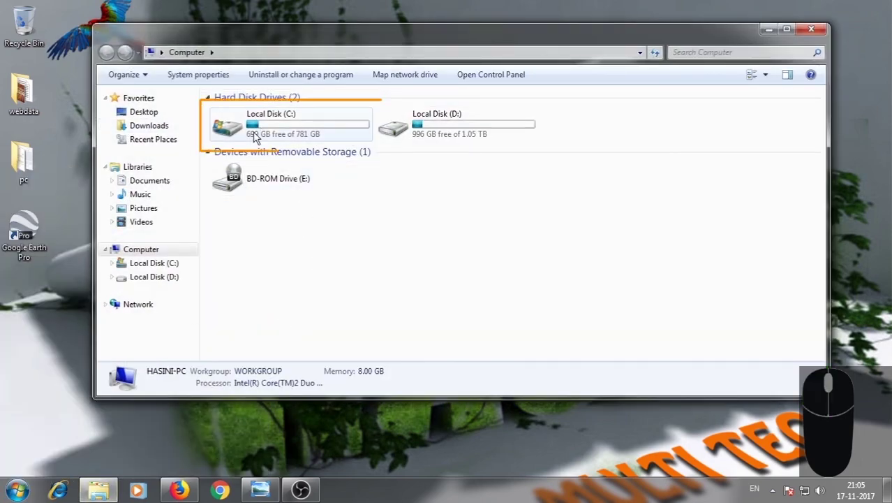
pyautogui.doubleClick(297, 135)
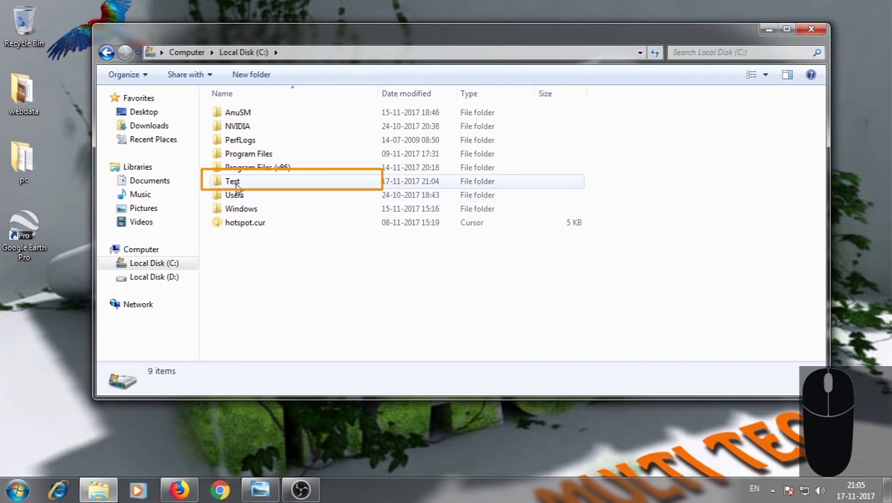
pyautogui.doubleClick(236, 184)
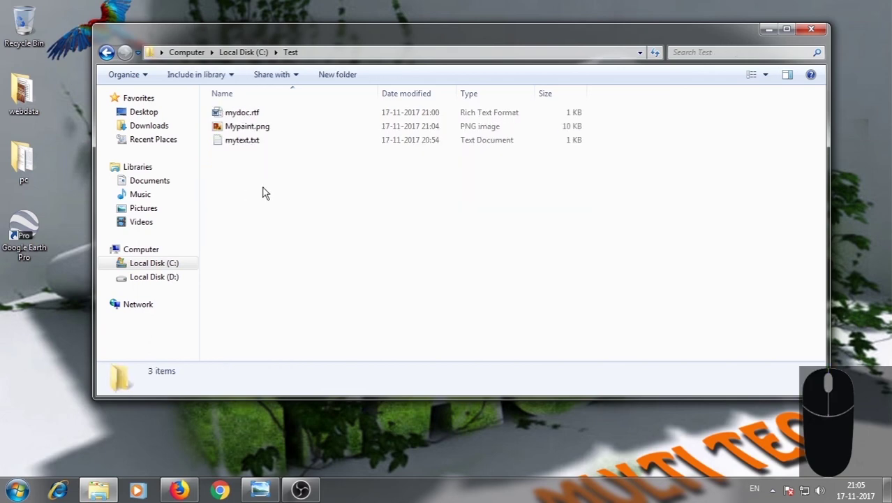